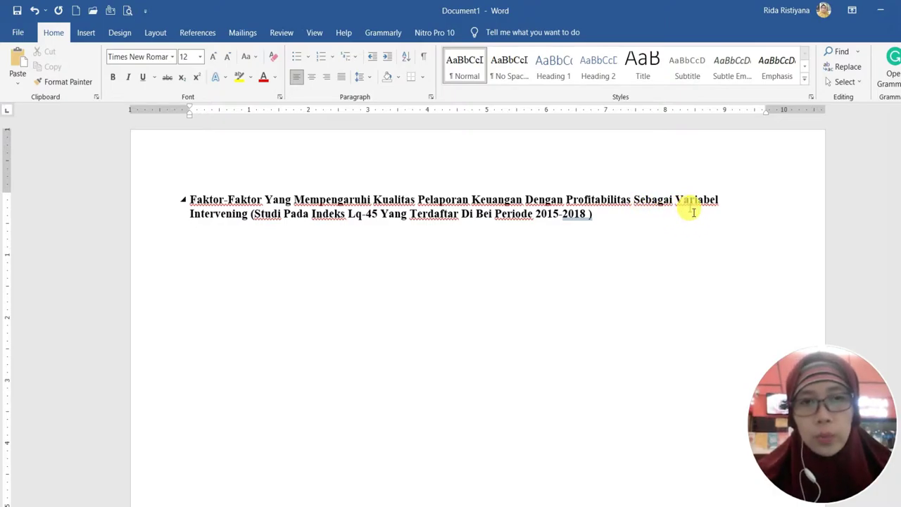
# Correct 'Lq-45' to 'LQ-45' and 'Bei' to 'BEI' in the research title
pyautogui.click(359, 215)
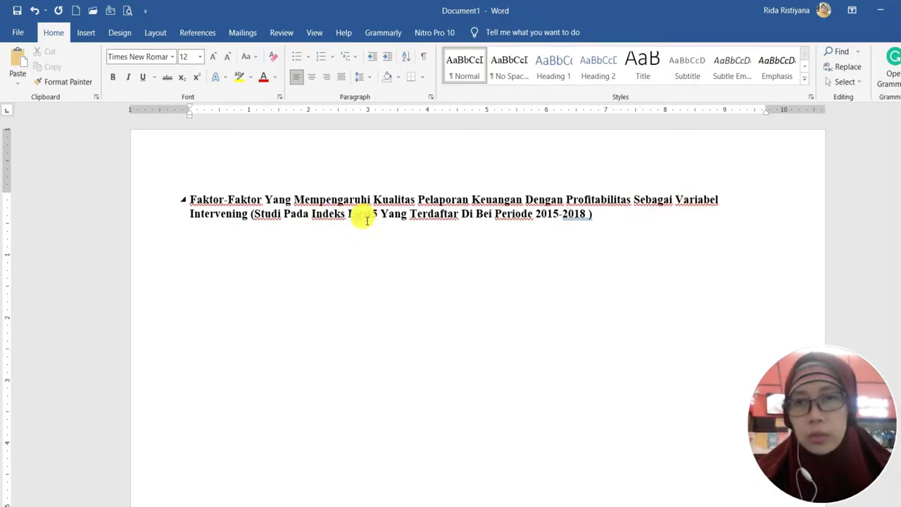
pyautogui.press('BackSpace')
pyautogui.press('capslock')
pyautogui.write('Q')
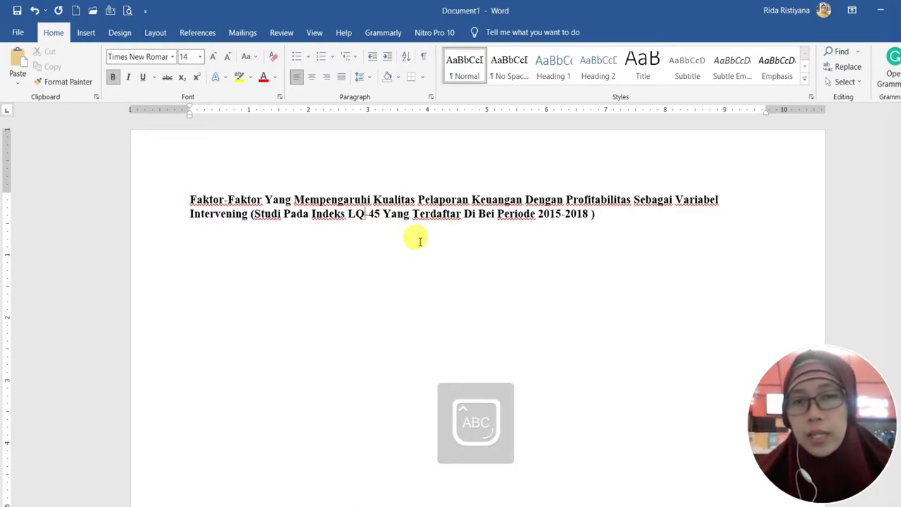
pyautogui.click(497, 215)
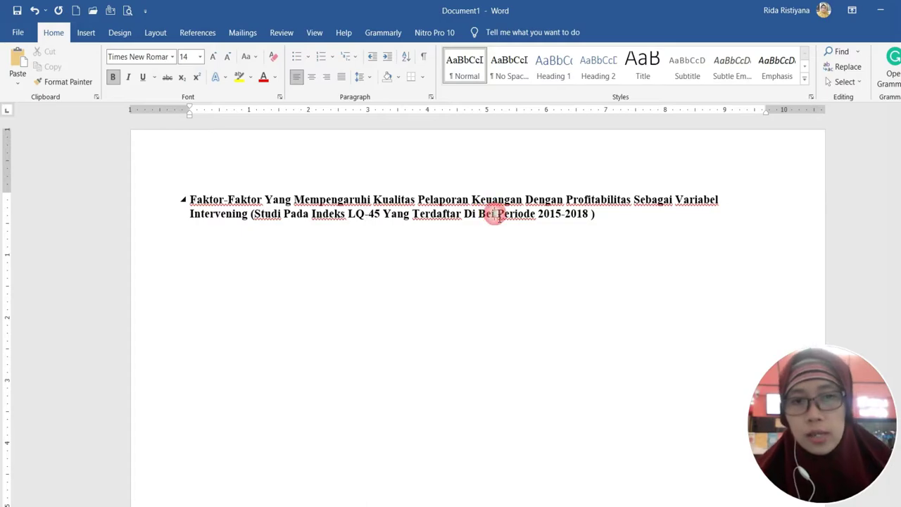
pyautogui.press('BackSpace')
pyautogui.press('BackSpace')
pyautogui.press('capslock')
pyautogui.write('ei')
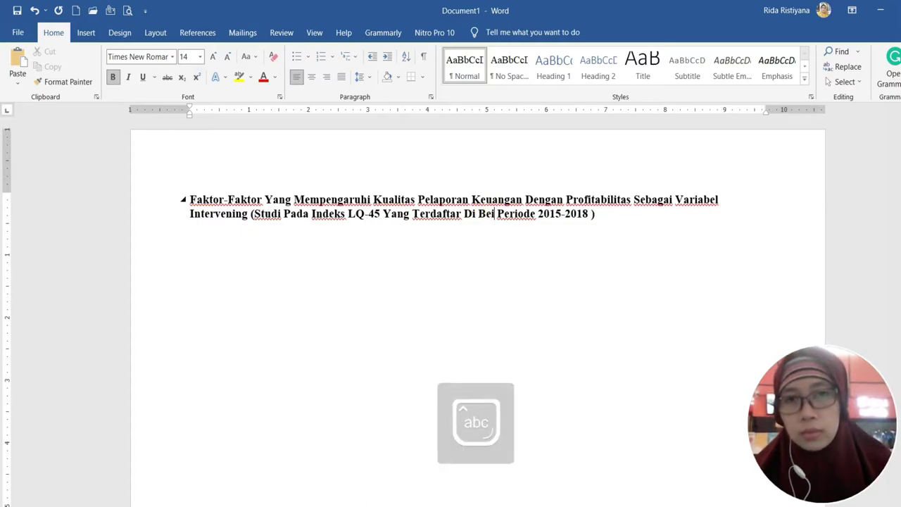
pyautogui.press('BackSpace')
pyautogui.press('BackSpace')
pyautogui.press('capslock')
pyautogui.write('EI')
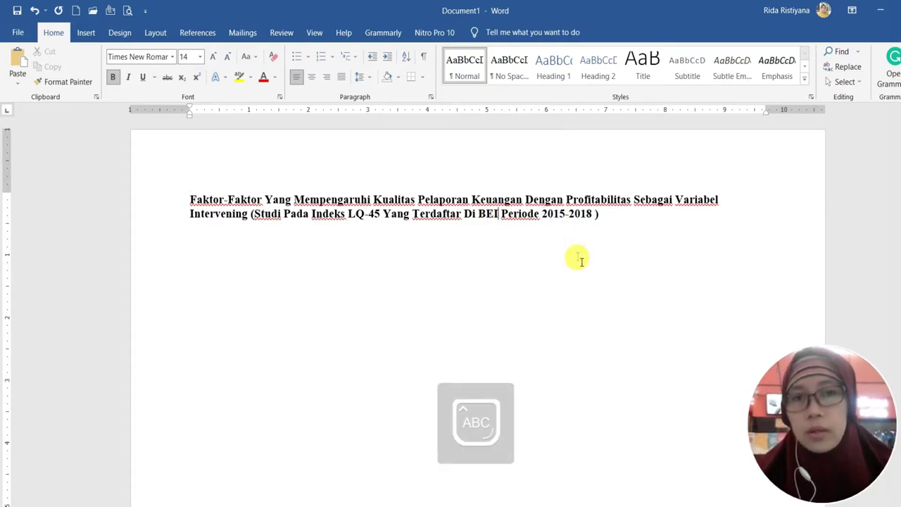
# Select the whole two-line corrected title for copying
pyautogui.click(578, 258)
pyautogui.moveTo(186, 197); pyautogui.dragTo(438, 234)
pyautogui.hotkey('ctrl', 'c')
pyautogui.moveTo(610, 237); pyautogui.dragTo(607, 232)
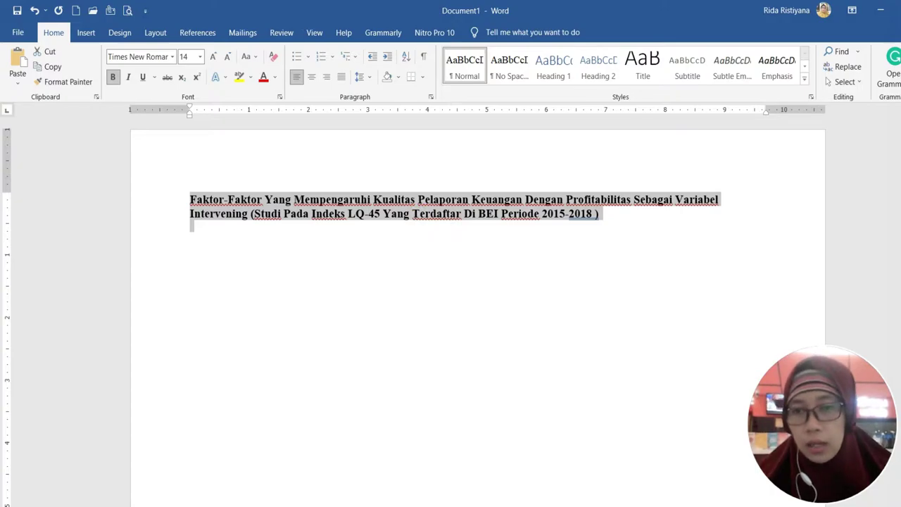
# Paste the copied research title into the e-Hakcipta Judul field
pyautogui.hotkey('alt', 'Tab')
pyautogui.click(234, 141)
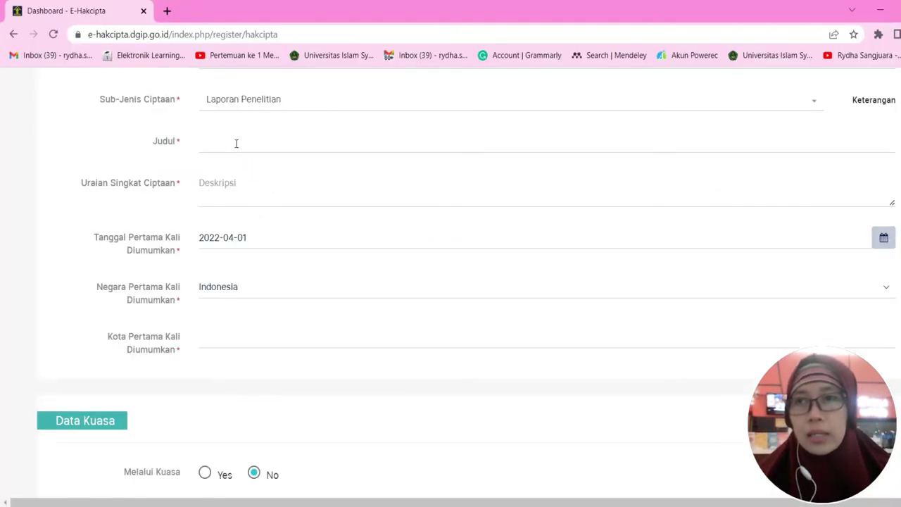
pyautogui.click(235, 143)
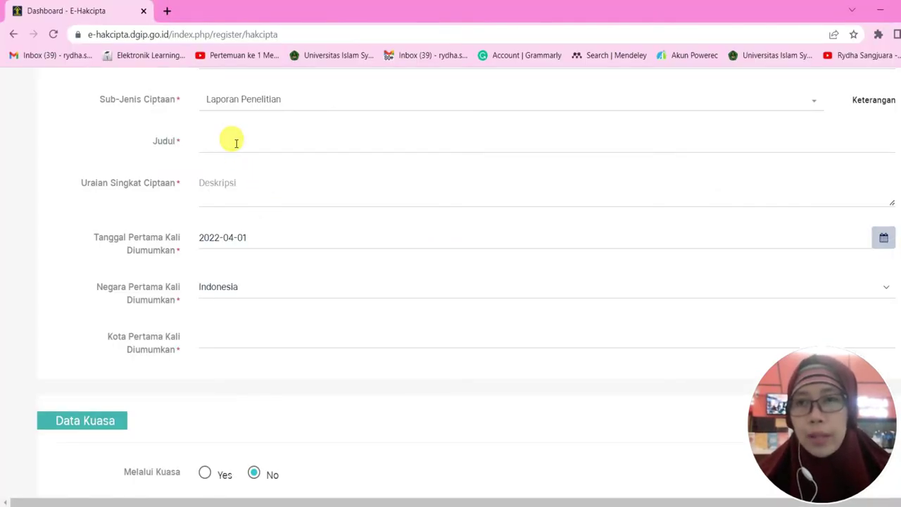
pyautogui.hotkey('ctrl', 'v')
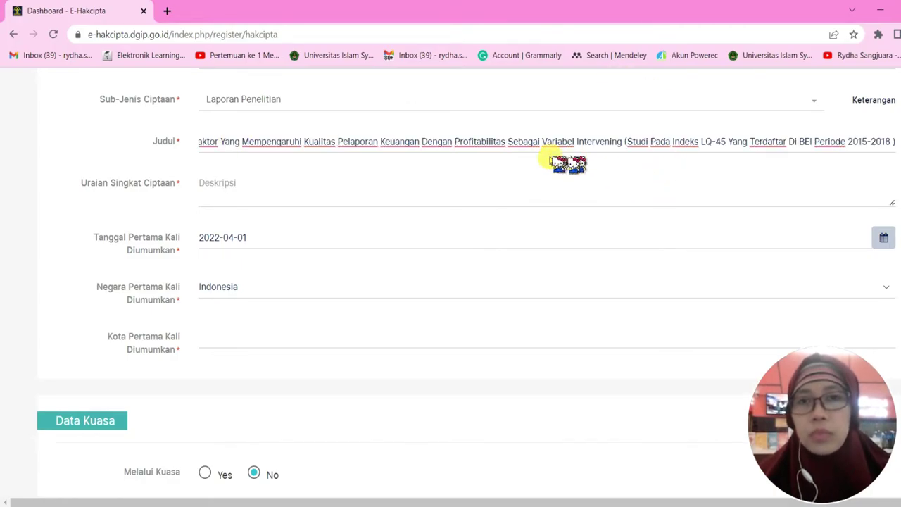
# Bring up the full research report document in Word
pyautogui.click(256, 201)
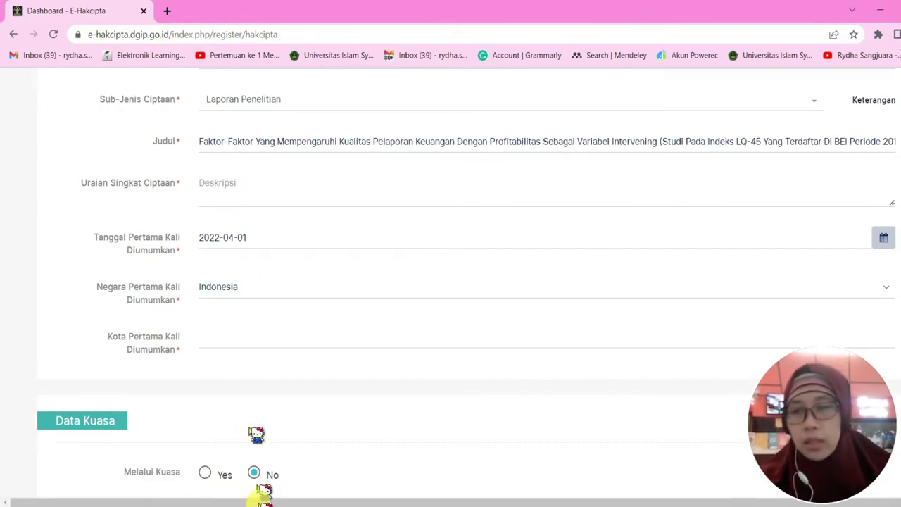
pyautogui.moveTo(267, 504)
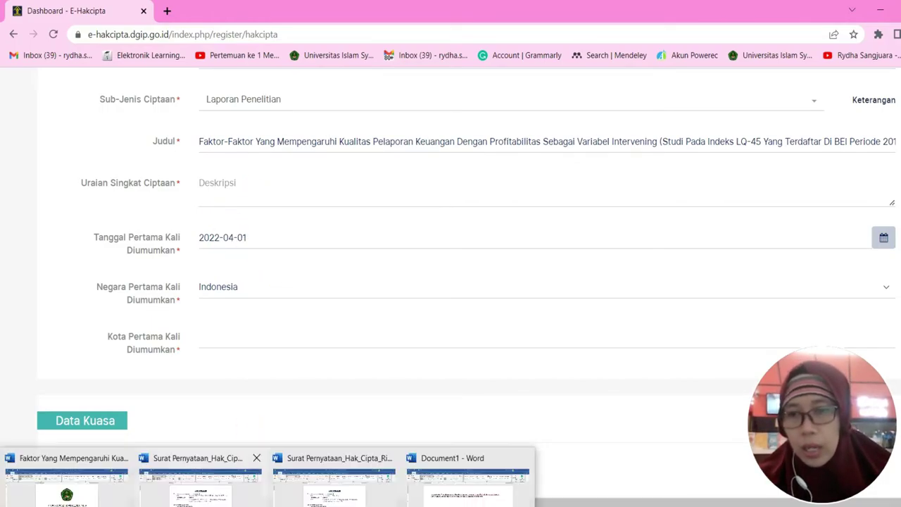
pyautogui.click(121, 492)
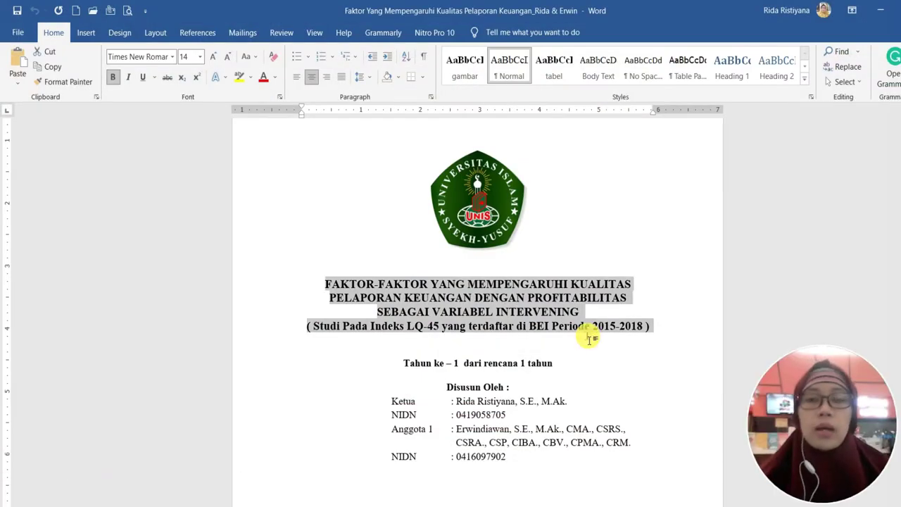
# Scroll to the ABSTRAK page, select the Indonesian abstract paragraph, and go back to e-Hakcipta
pyautogui.click(563, 364)
pyautogui.scroll(-3, 566, 355)
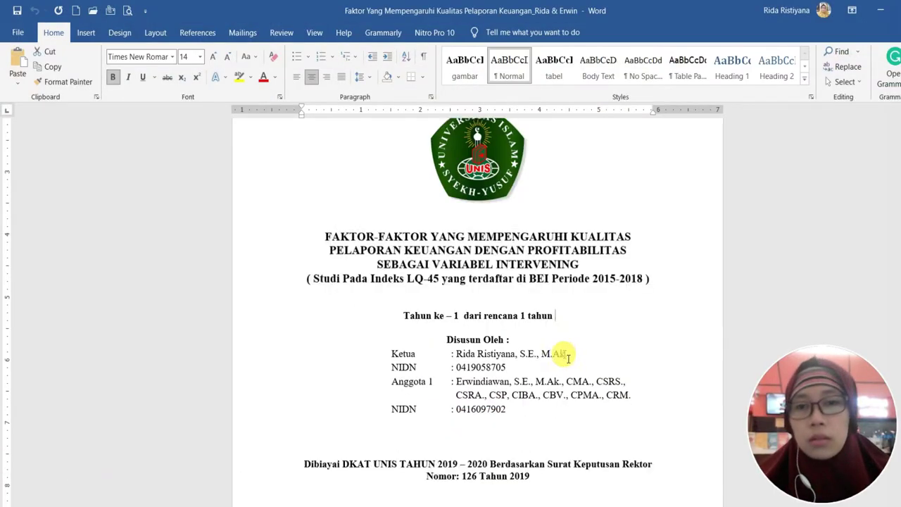
pyautogui.scroll(-8, 571, 354)
pyautogui.click(570, 352)
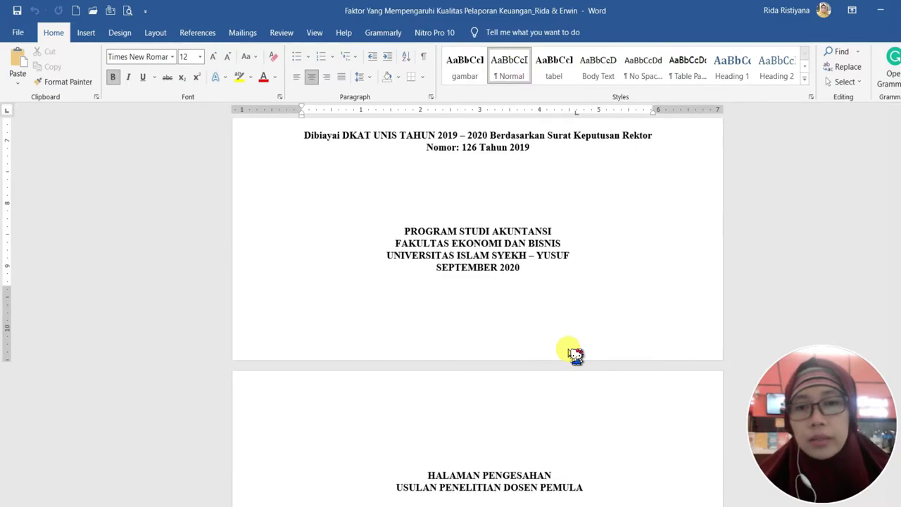
pyautogui.scroll(-12, 574, 354)
pyautogui.scroll(-10, 581, 314)
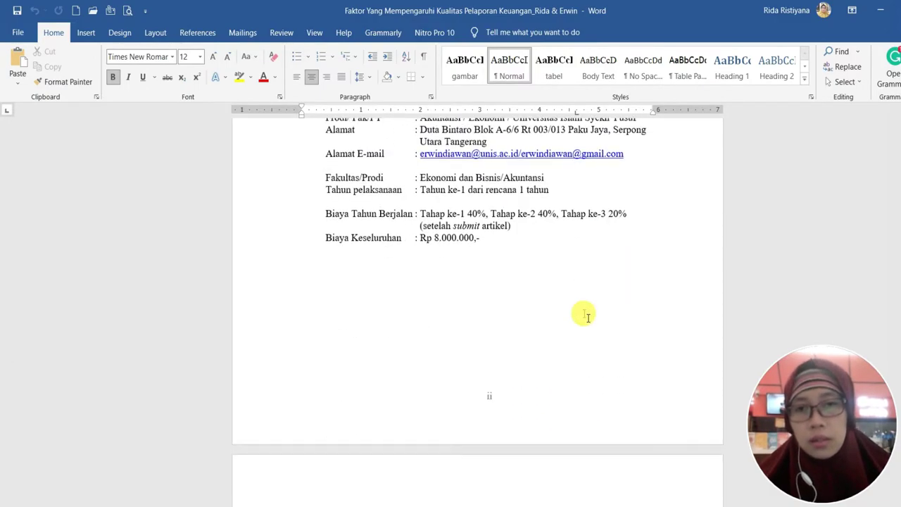
pyautogui.scroll(-15, 585, 315)
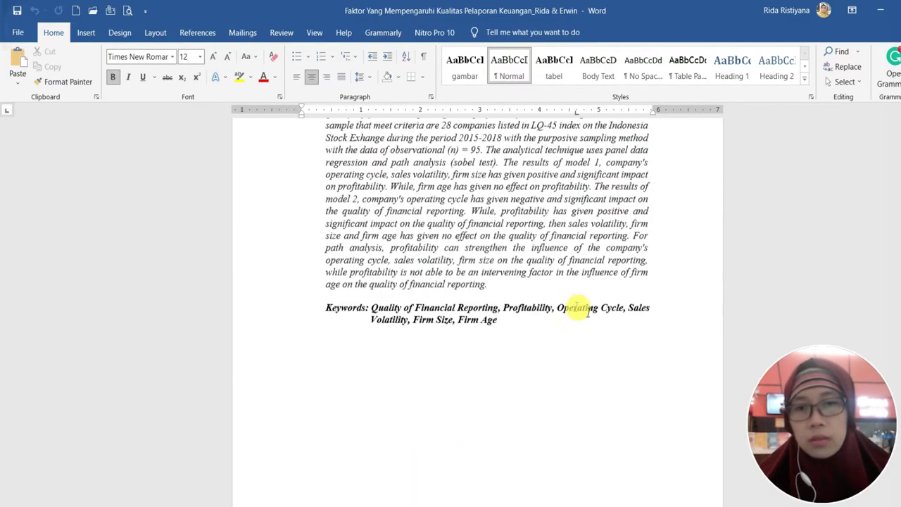
pyautogui.scroll(-18, 584, 314)
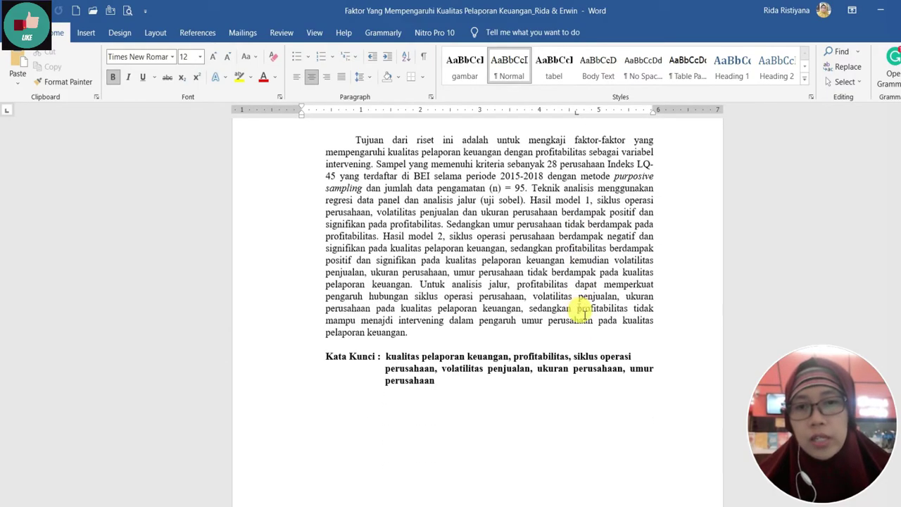
pyautogui.scroll(2, 581, 310)
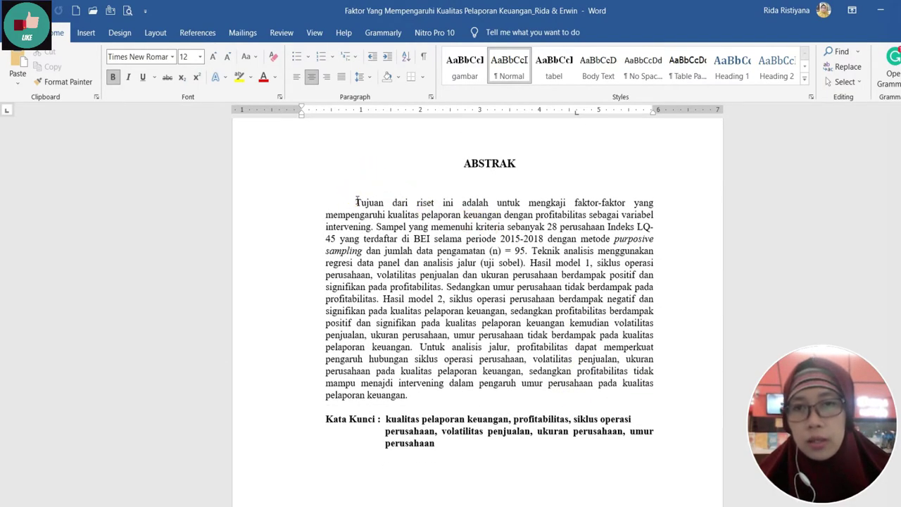
pyautogui.moveTo(356, 202); pyautogui.dragTo(423, 399)
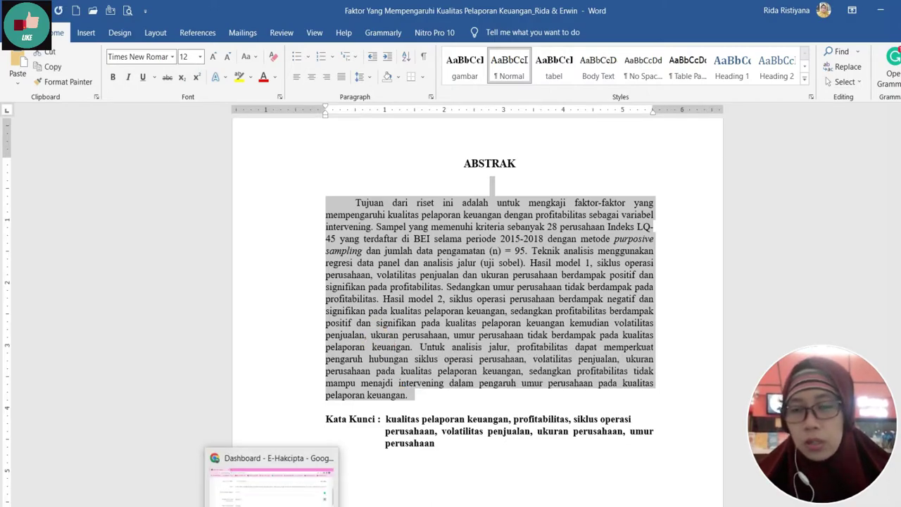
pyautogui.click(272, 473)
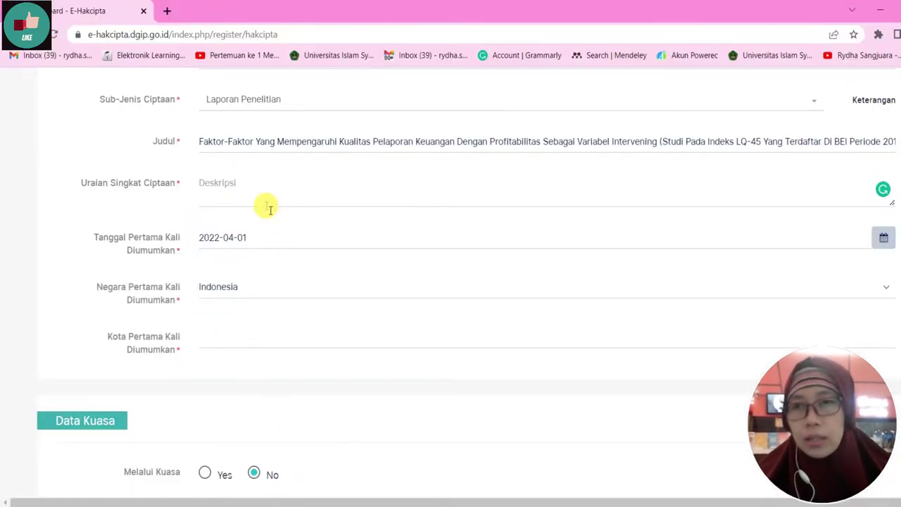
# Paste the abstract into Uraian Singkat Ciptaan and remove the trailing empty line
pyautogui.click(270, 208)
pyautogui.hotkey('ctrl', 'v')
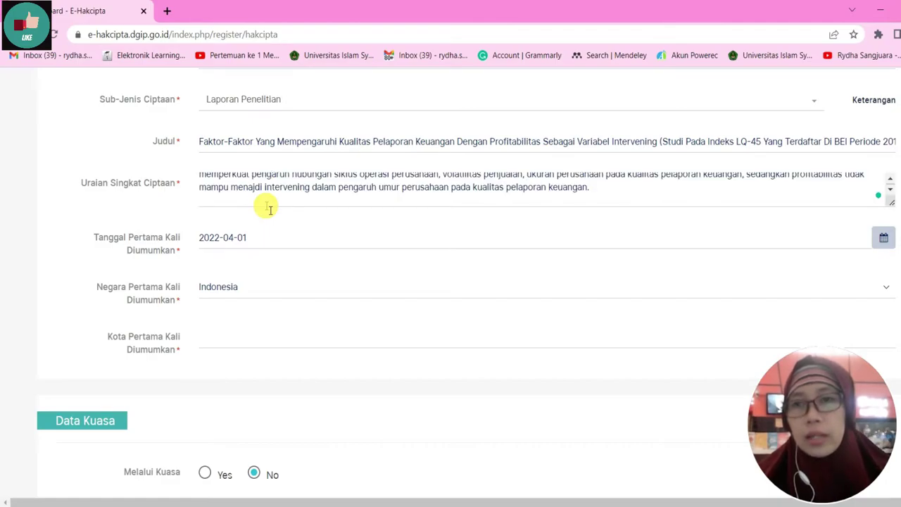
pyautogui.scroll(2, 270, 209)
pyautogui.scroll(-2, 270, 209)
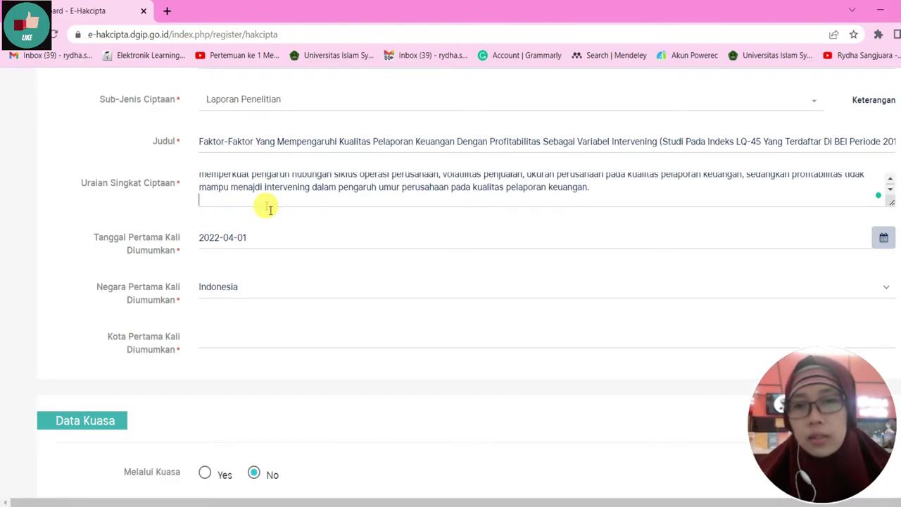
pyautogui.press('BackSpace')
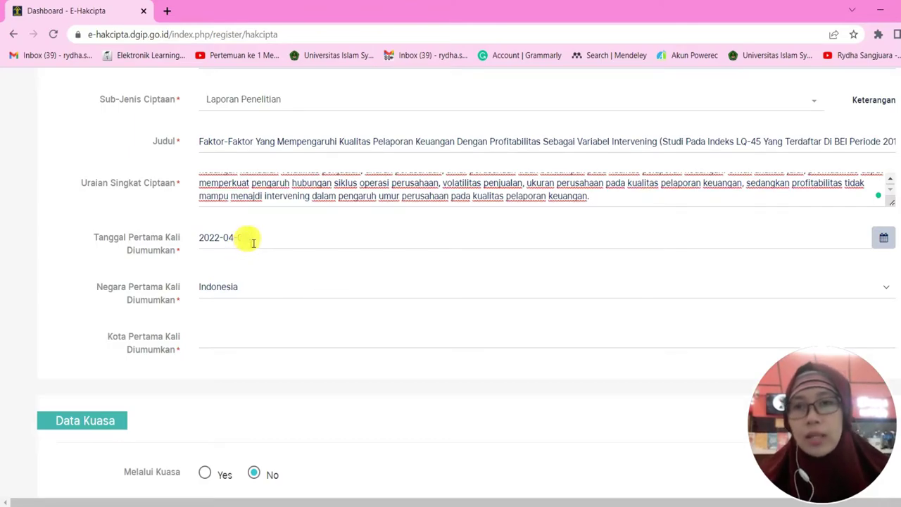
# Set the city of first announcement to Tangerang (Kota)
pyautogui.scroll(-1, 257, 244)
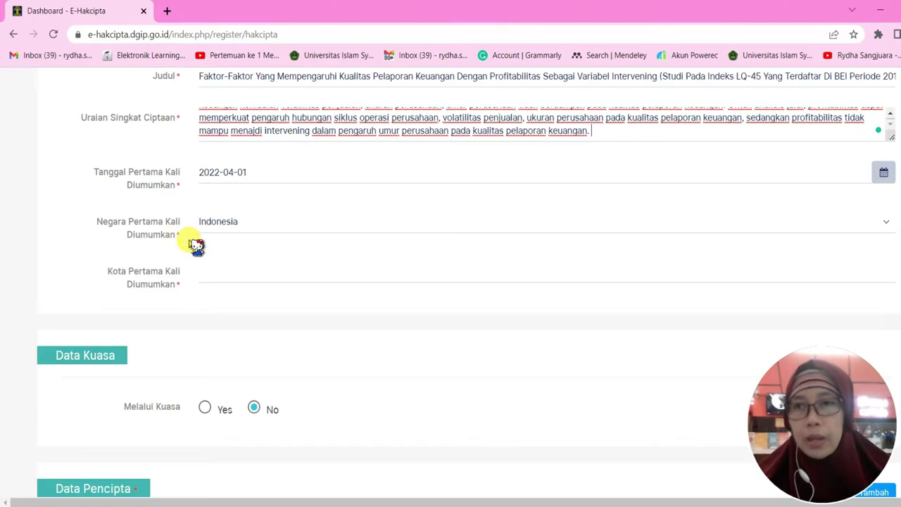
pyautogui.scroll(-1, 245, 242)
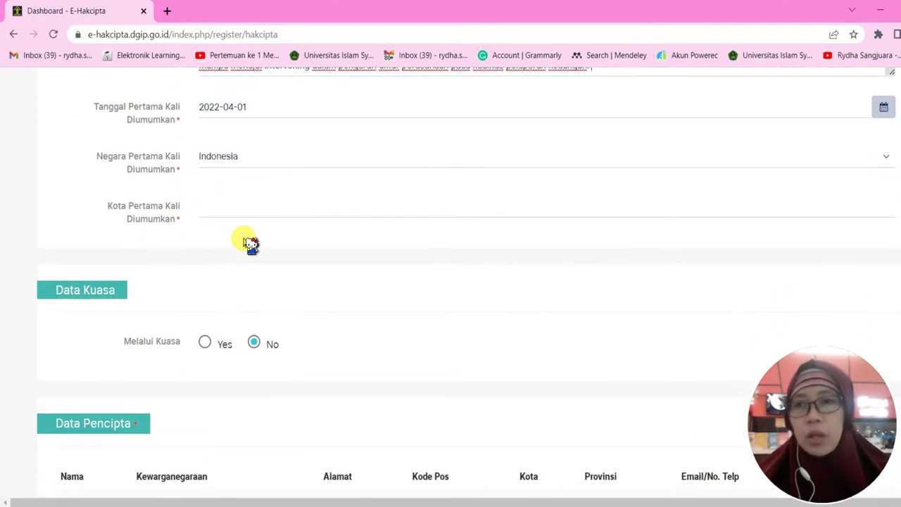
pyautogui.click(235, 209)
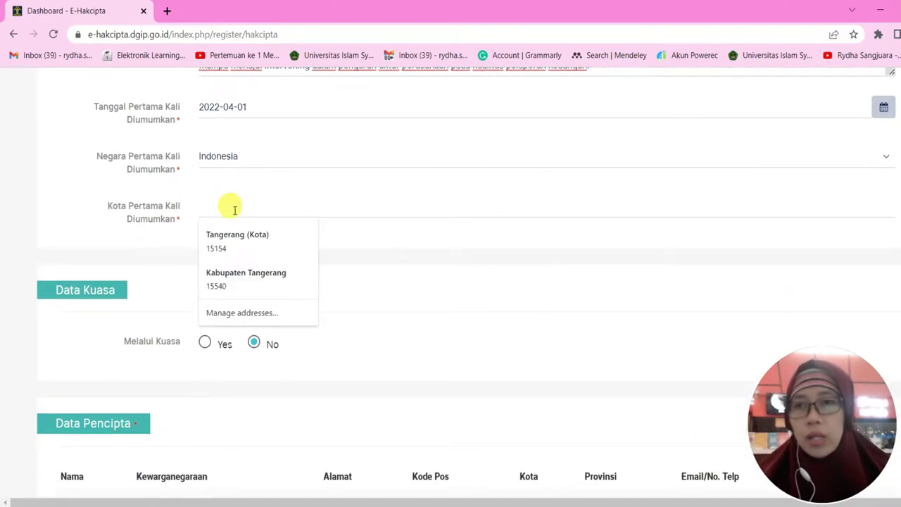
pyautogui.click(268, 241)
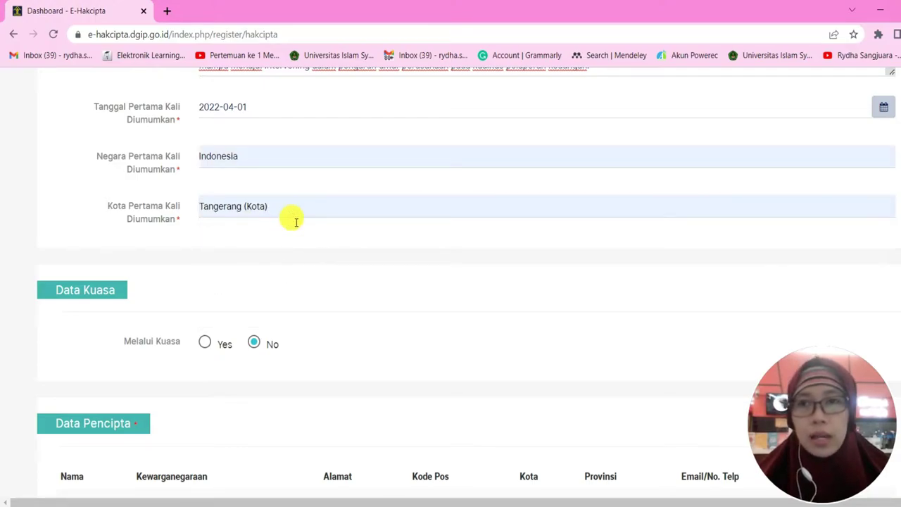
# Scroll down to the Data Pencipta, Data Pemegang Hak Cipta and Lampiran sections
pyautogui.scroll(-1, 296, 222)
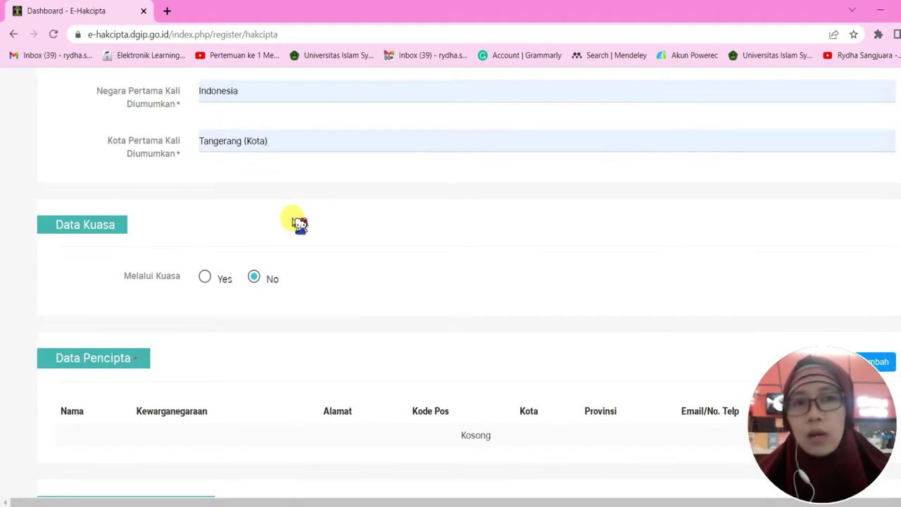
pyautogui.scroll(-1, 301, 224)
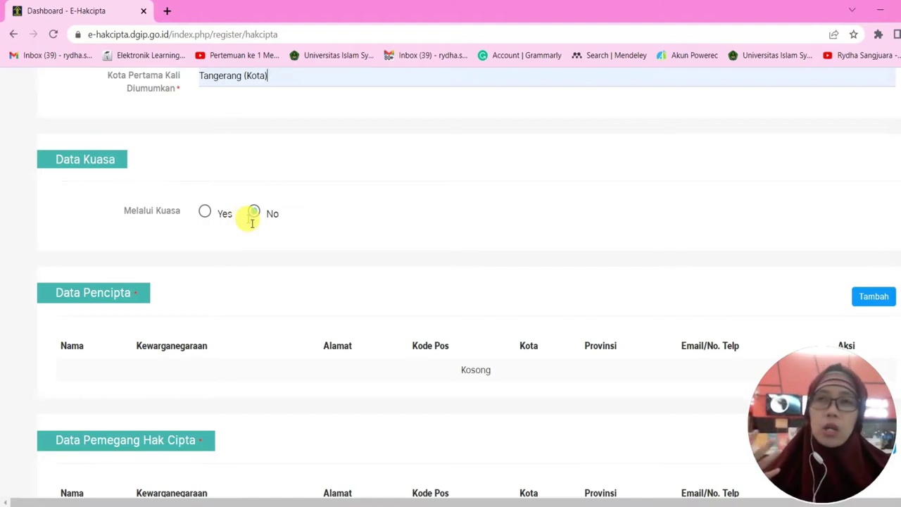
pyautogui.scroll(-1, 290, 221)
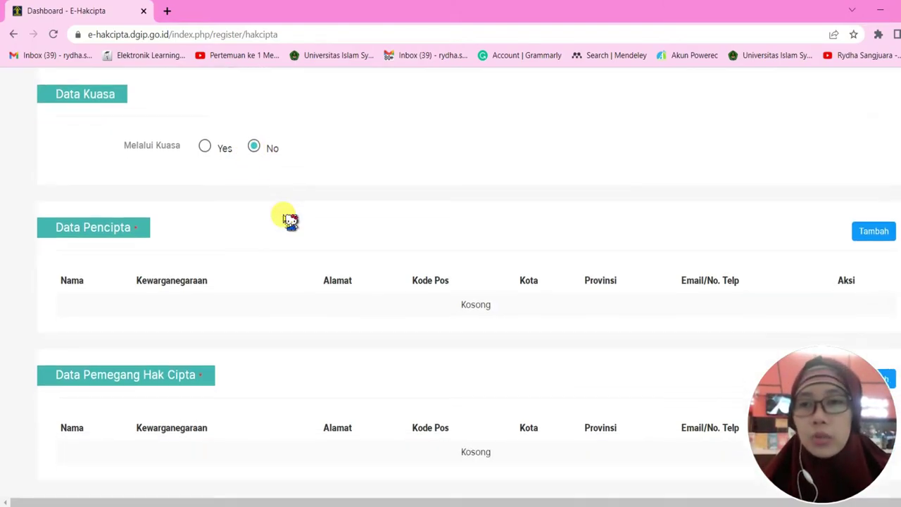
pyautogui.scroll(-1, 277, 172)
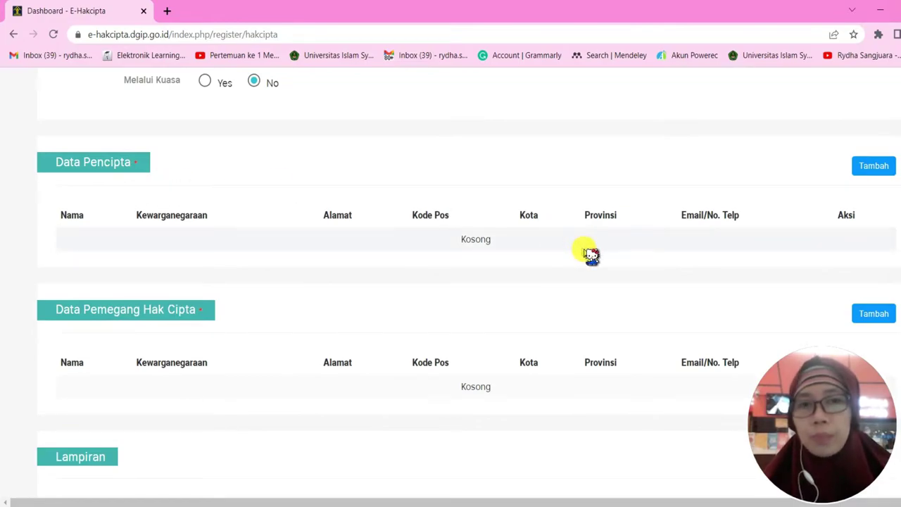
pyautogui.scroll(-1, 588, 253)
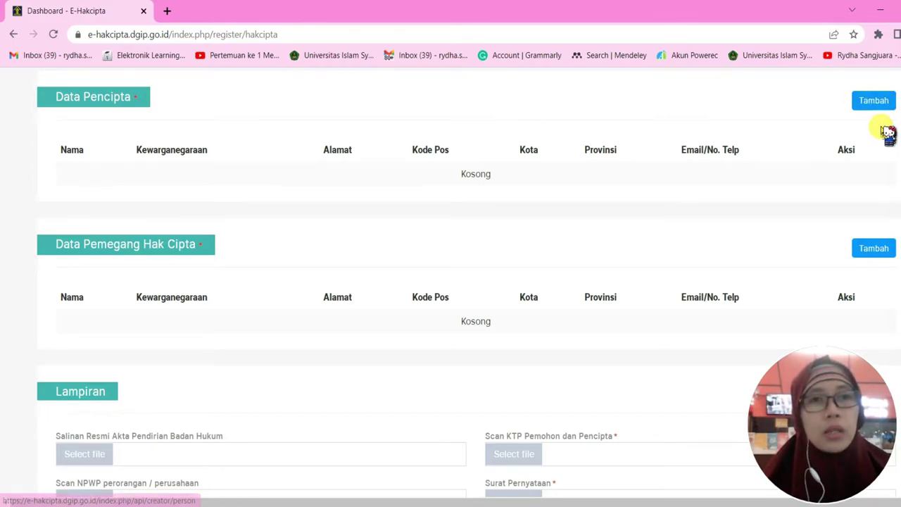
# Open the empty Tambah Pencipta creator form, reopening it once, with the cursor in Nama
pyautogui.click(877, 106)
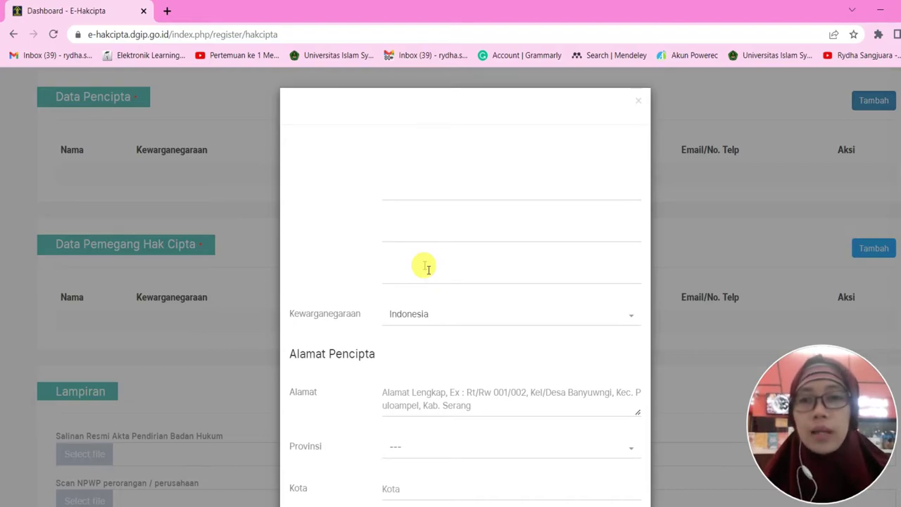
pyautogui.scroll(3, 455, 301)
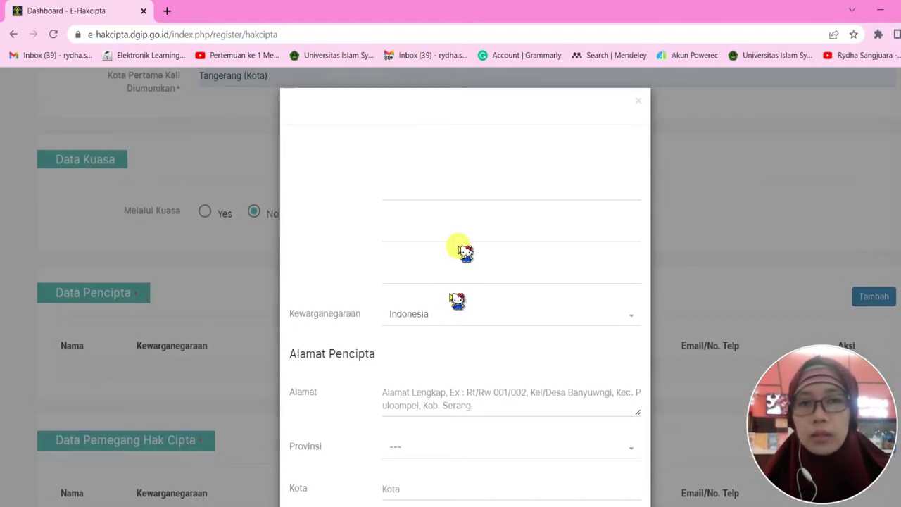
pyautogui.click(435, 186)
pyautogui.scroll(-4, 435, 186)
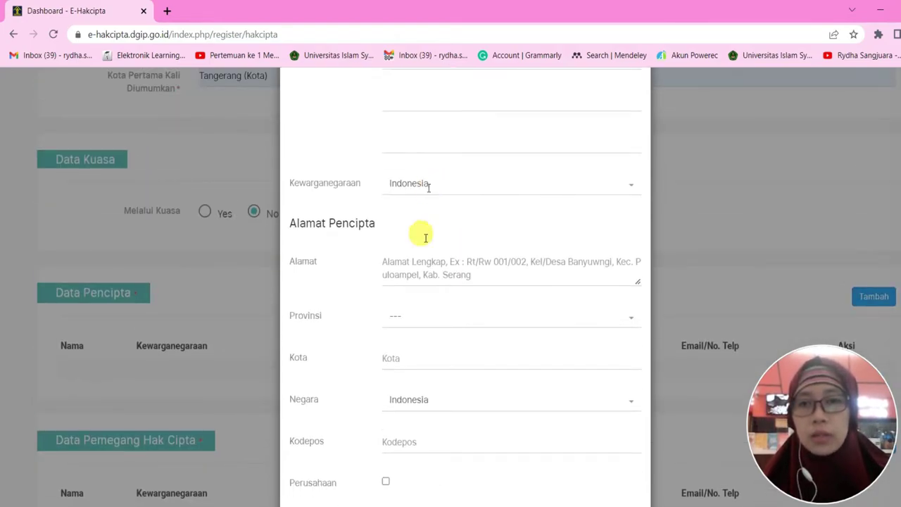
pyautogui.scroll(4, 433, 281)
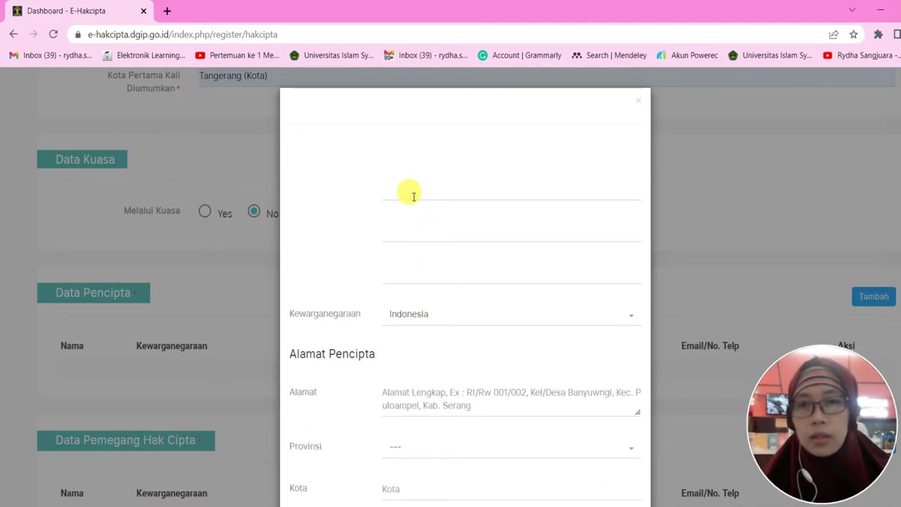
pyautogui.scroll(3, 413, 197)
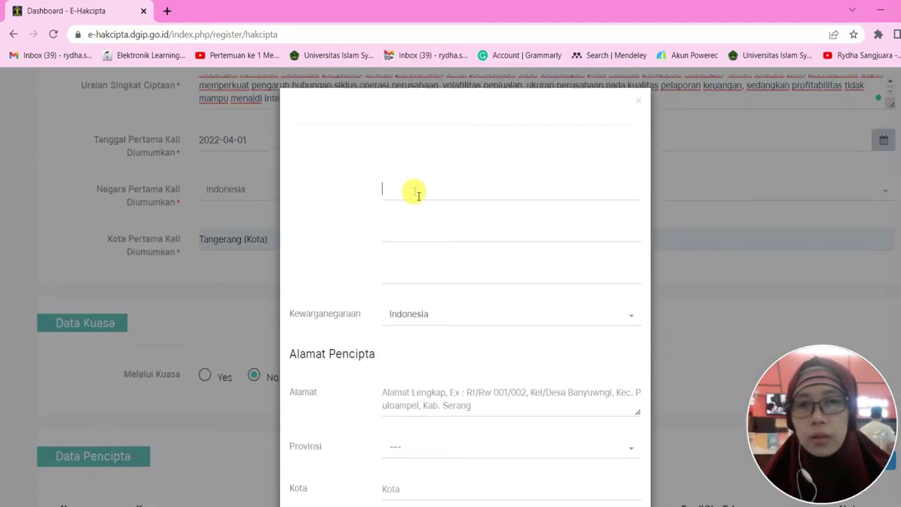
pyautogui.click(641, 106)
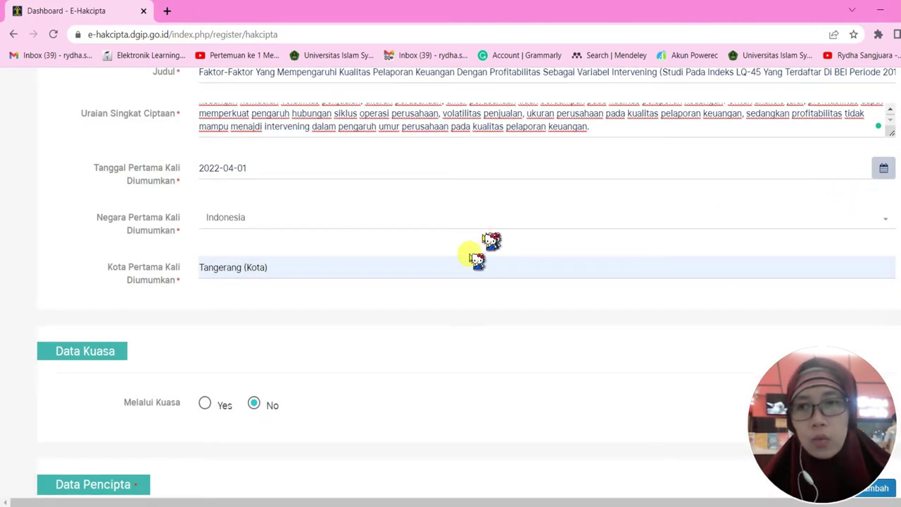
pyautogui.scroll(-5, 465, 279)
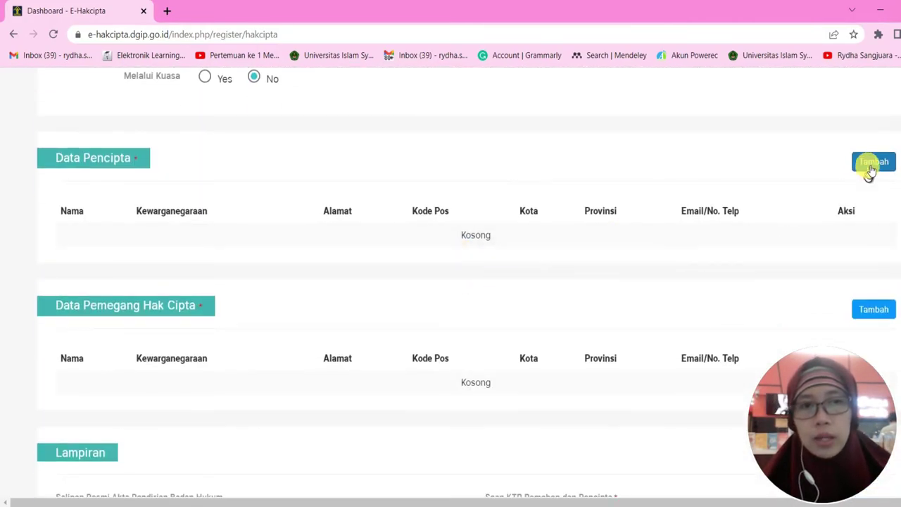
pyautogui.click(871, 168)
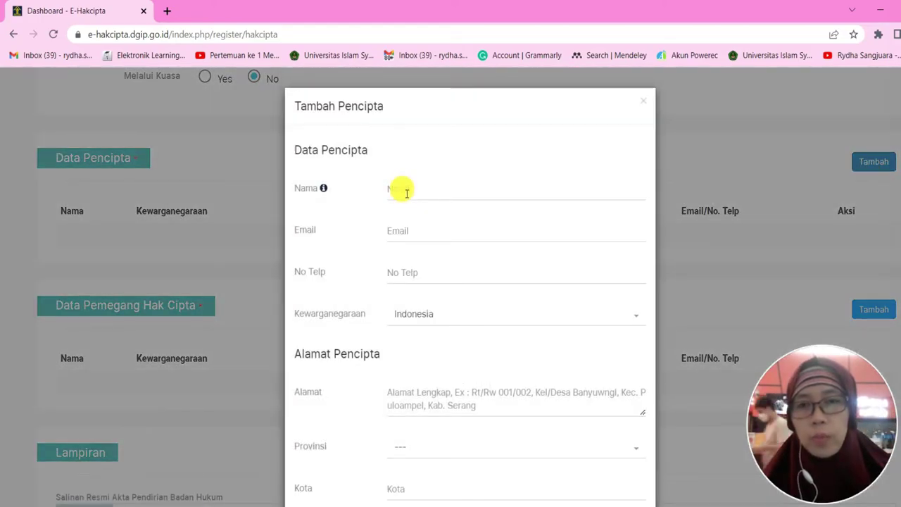
pyautogui.click(402, 188)
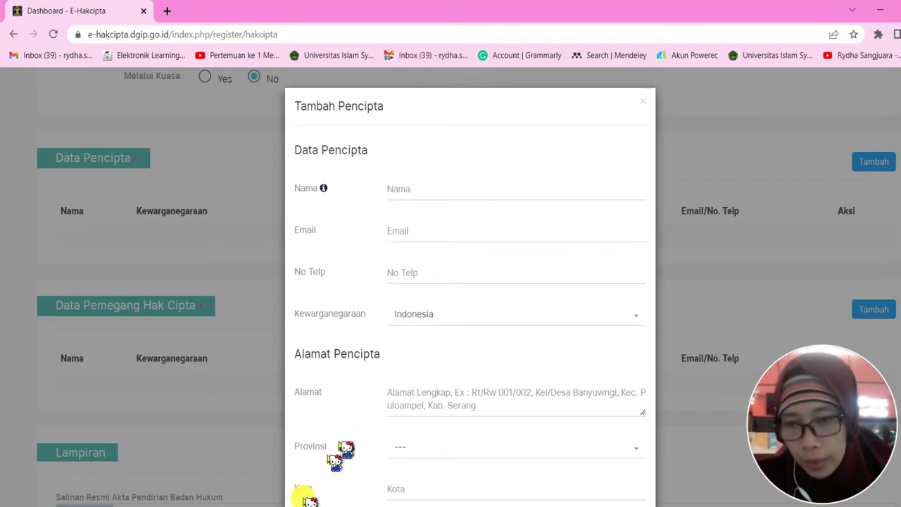
pyautogui.moveTo(267, 506)
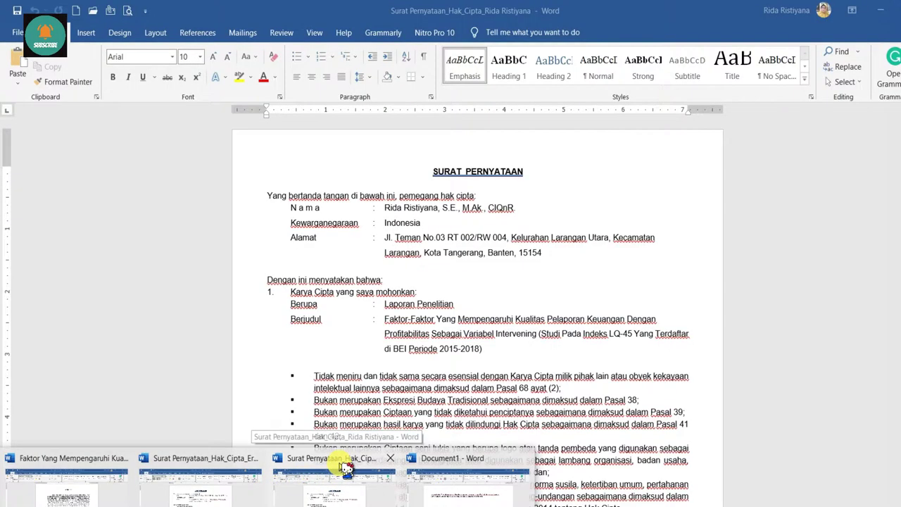
# Copy the creator's full name from the Surat Pernyataan letter into the Nama field
pyautogui.click(347, 470)
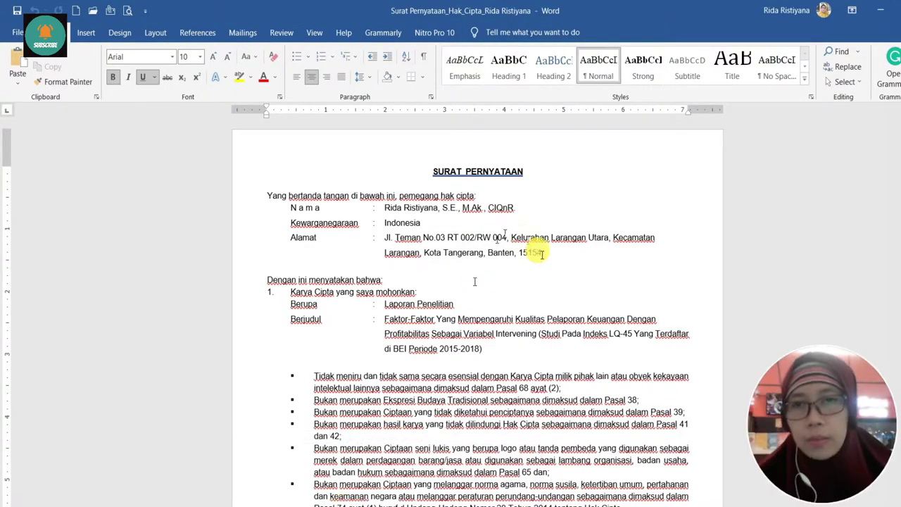
pyautogui.moveTo(515, 209); pyautogui.dragTo(386, 209)
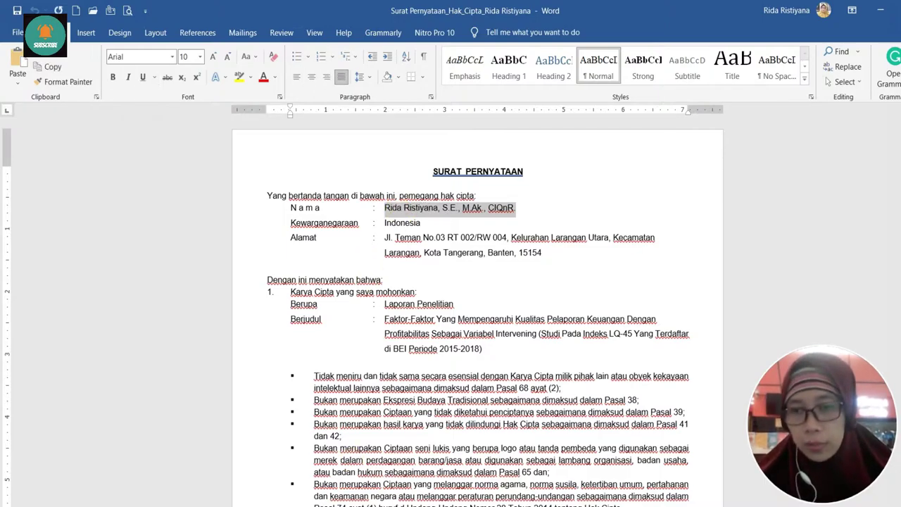
pyautogui.hotkey('alt', 'Tab')
pyautogui.click(418, 189)
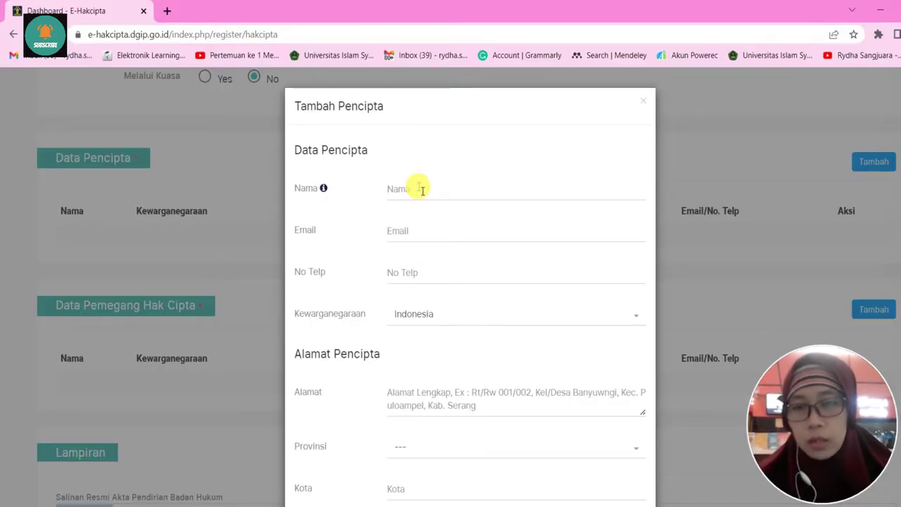
# Type the creator's e-mail address into the Email field
pyautogui.click(415, 237)
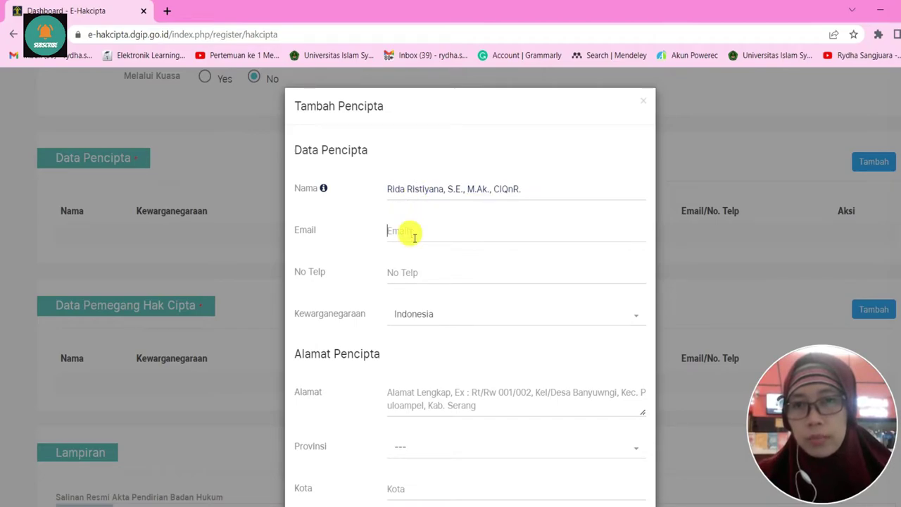
pyautogui.hotkey('alt', 'Tab')
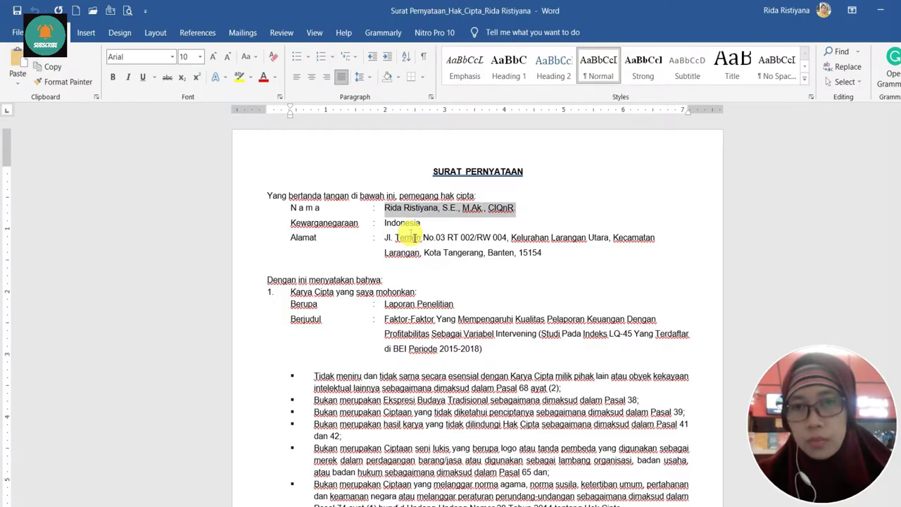
pyautogui.hotkey('alt', 'Tab')
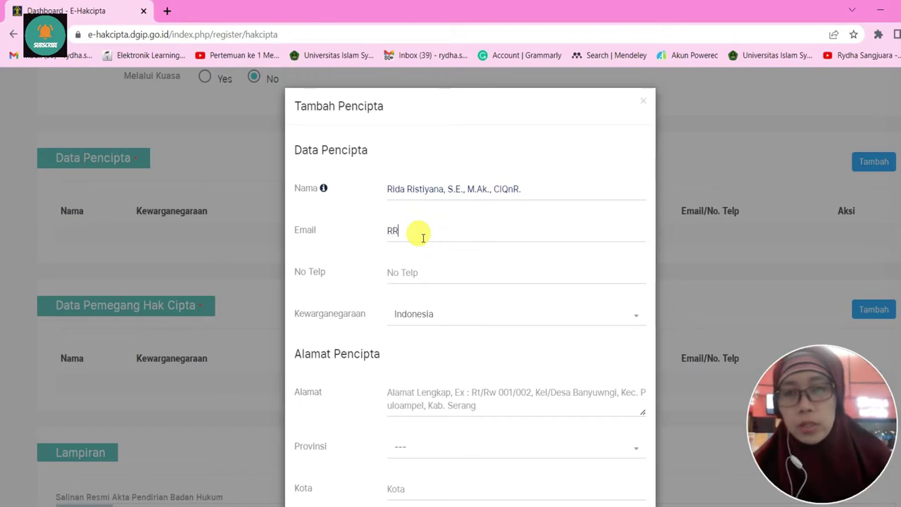
pyautogui.press('capslock')
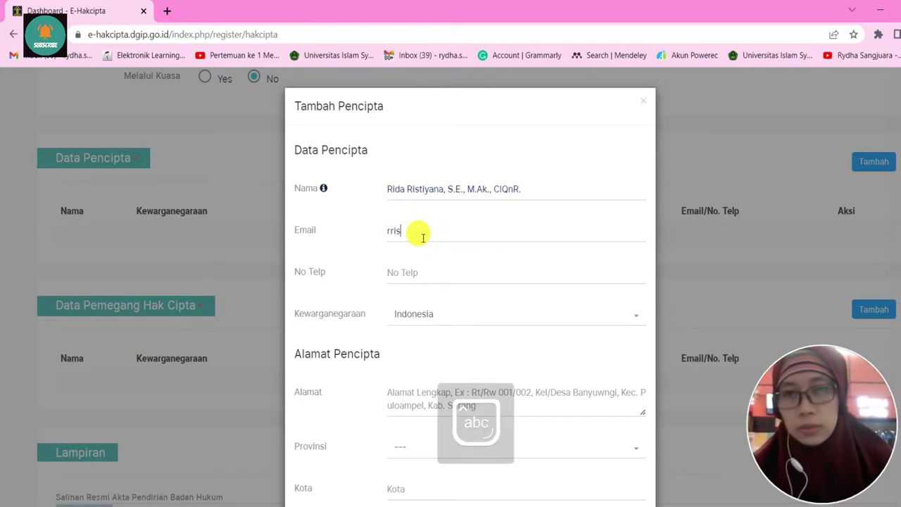
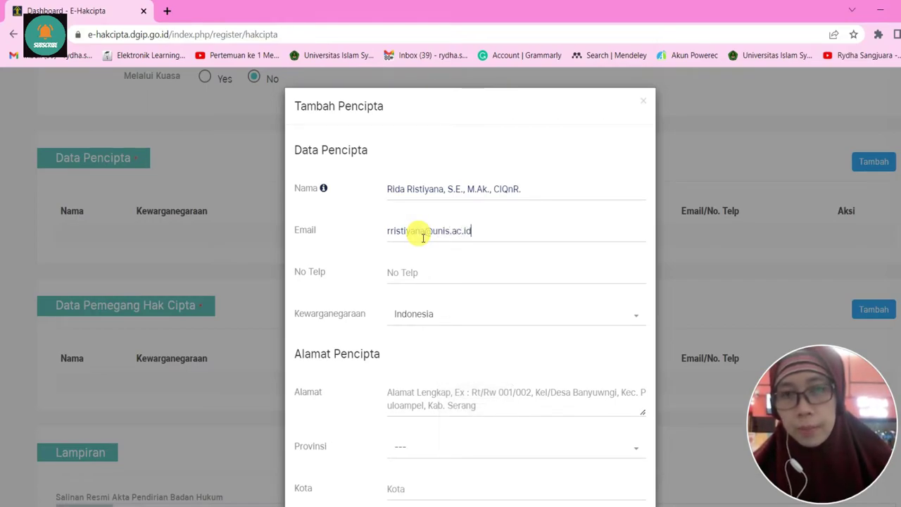
pyautogui.click(428, 273)
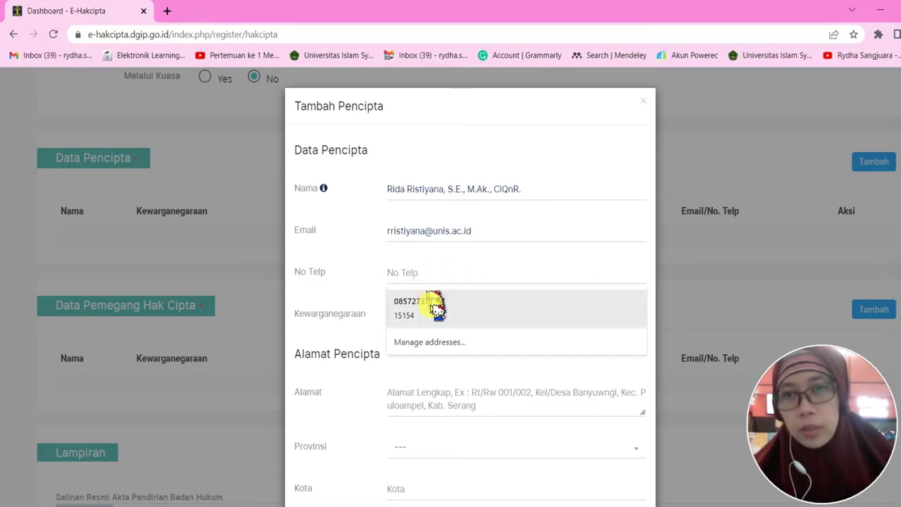
# Fill the creator's phone number and address from saved autofill details
pyautogui.click(434, 308)
pyautogui.scroll(-1, 443, 299)
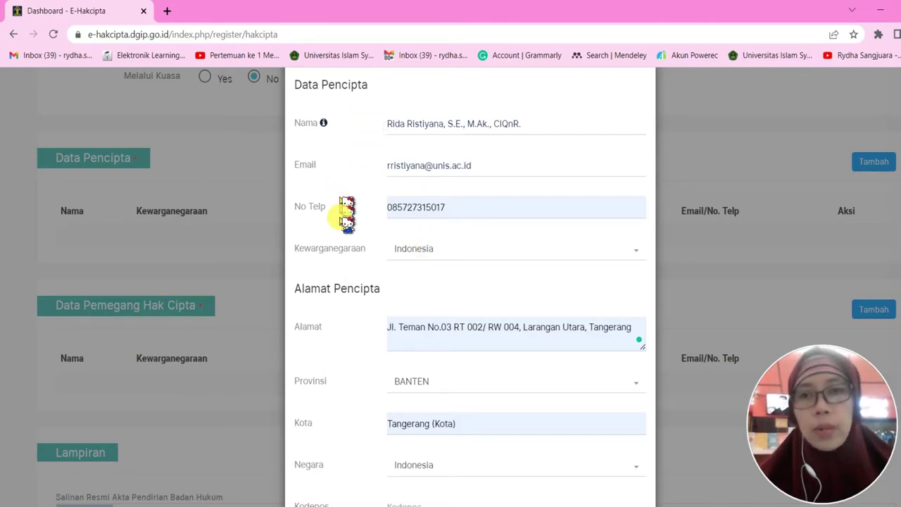
pyautogui.scroll(-1, 366, 257)
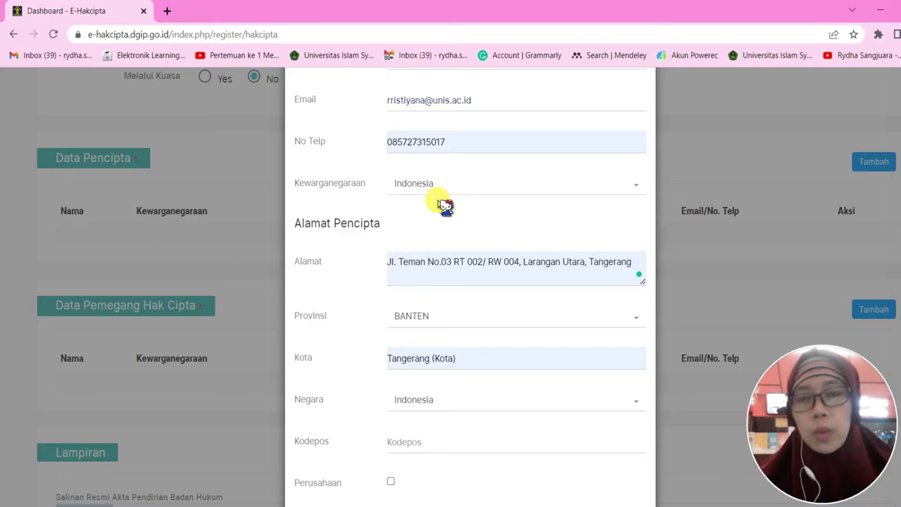
pyautogui.scroll(-1, 440, 199)
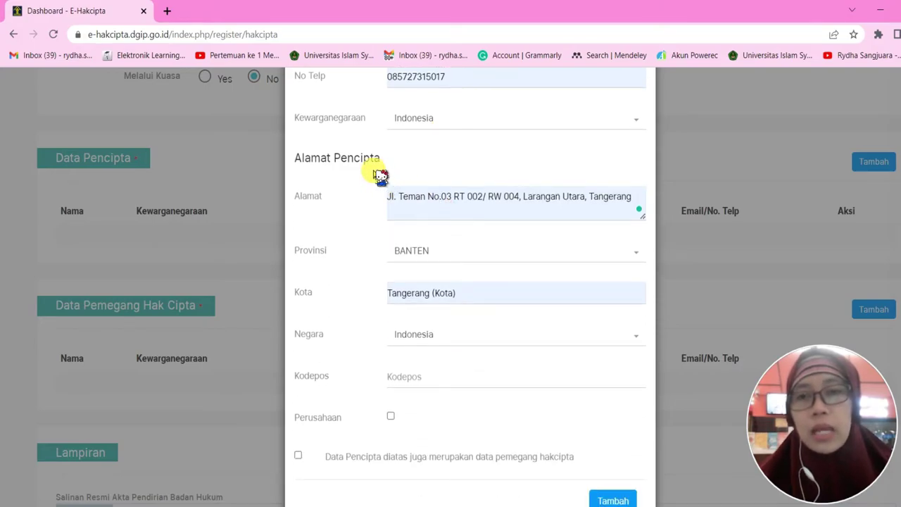
# Remove 'Tangerang' from the address and insert the Kelurahan (ward) name
pyautogui.click(522, 202)
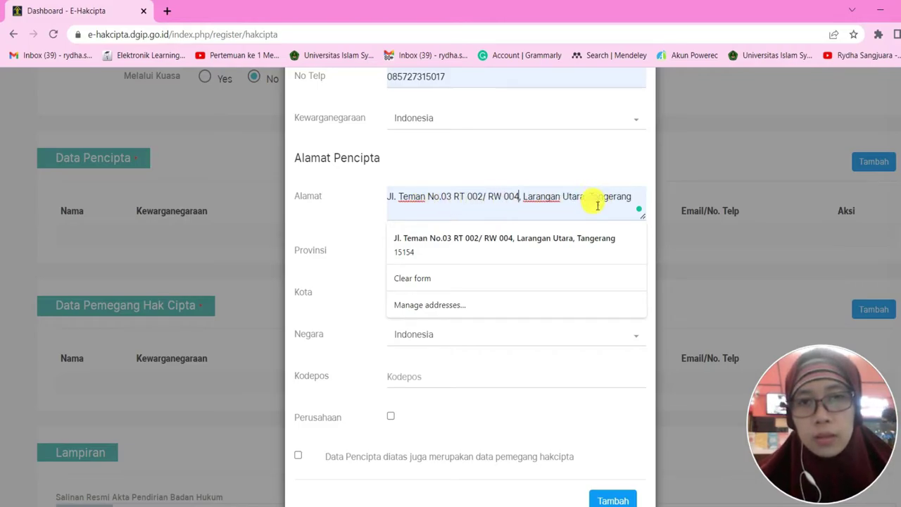
pyautogui.moveTo(617, 202); pyautogui.dragTo(640, 200)
pyautogui.press('BackSpace')
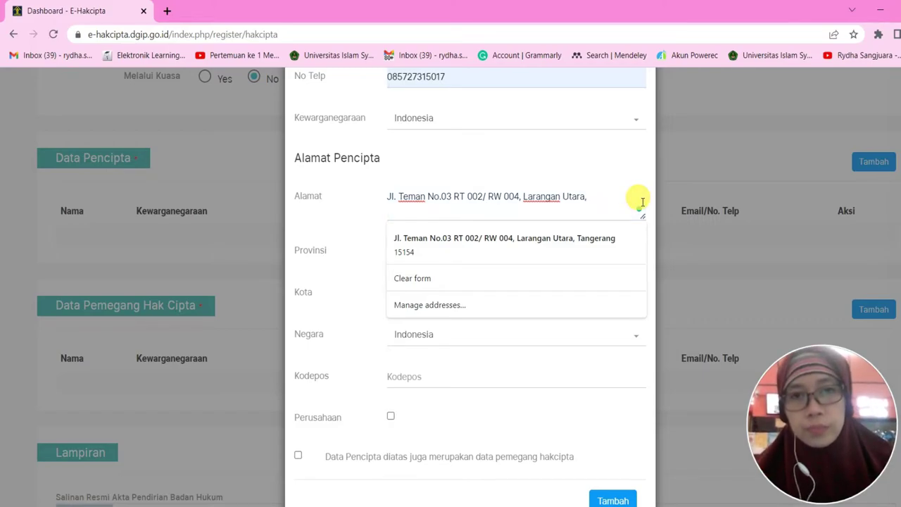
pyautogui.click(529, 207)
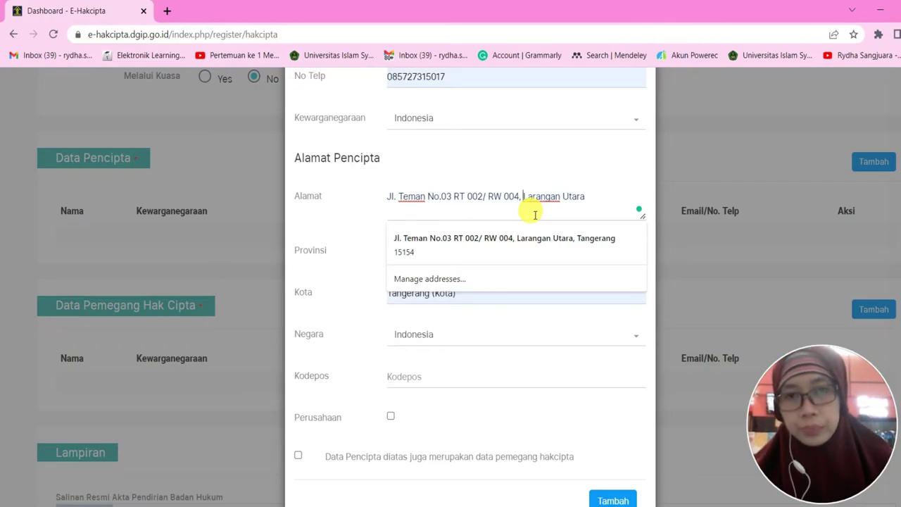
pyautogui.write('Kel')
pyautogui.write('urahan ')
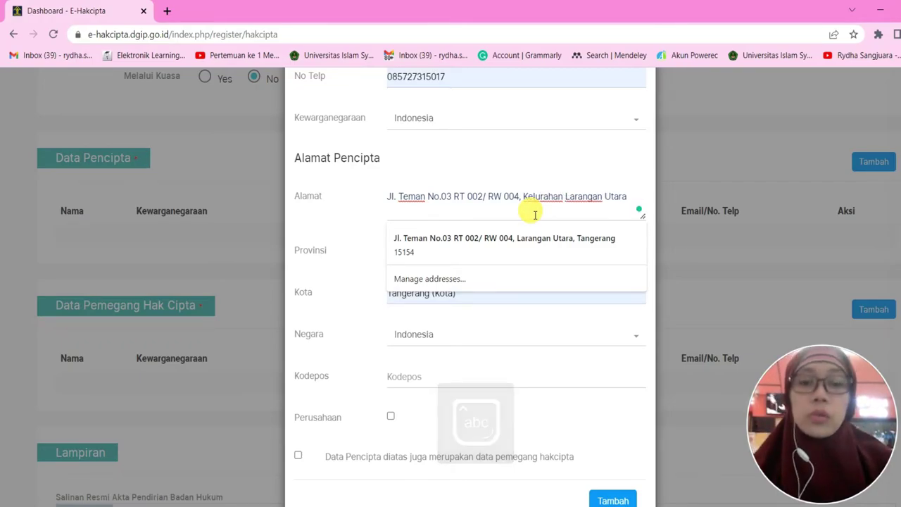
pyautogui.write('Larangan Utara')
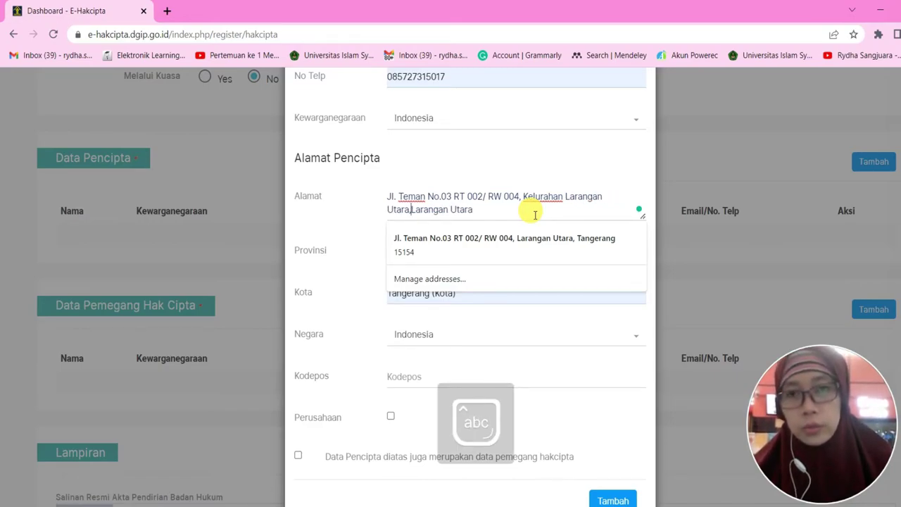
pyautogui.write(' ,')
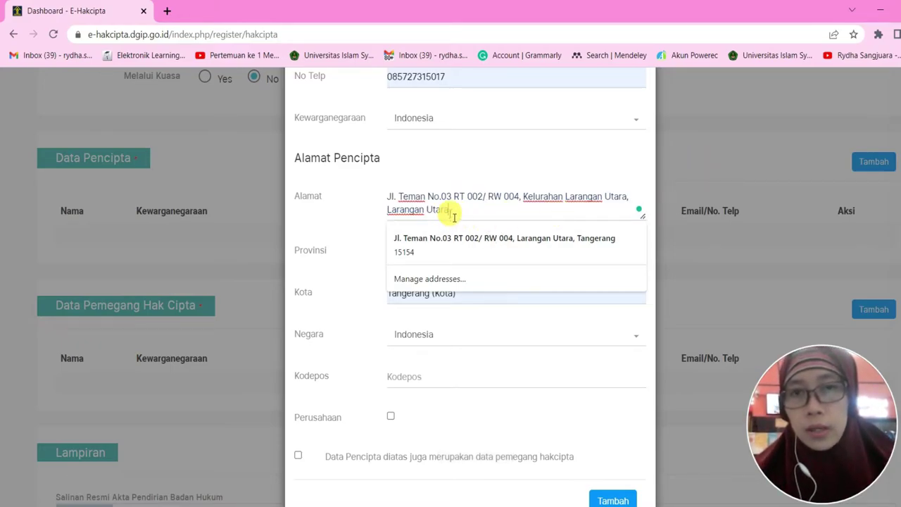
# Delete the repeated locality at the address end and add the Kecamatan name
pyautogui.moveTo(451, 209); pyautogui.dragTo(388, 214)
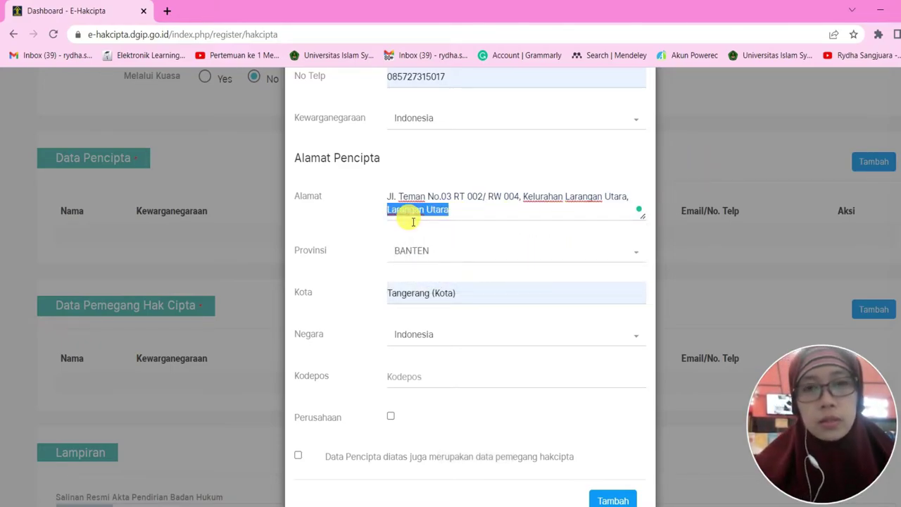
pyautogui.press('BackSpace')
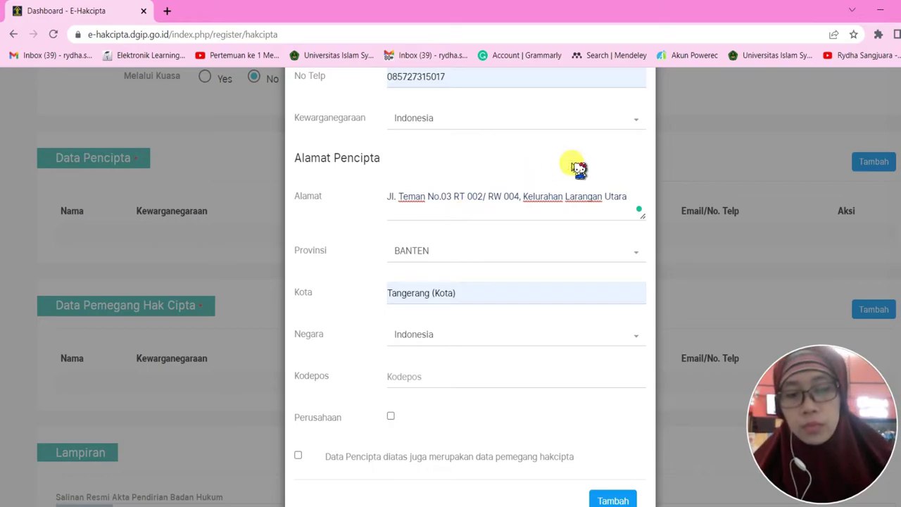
pyautogui.press('capslock')
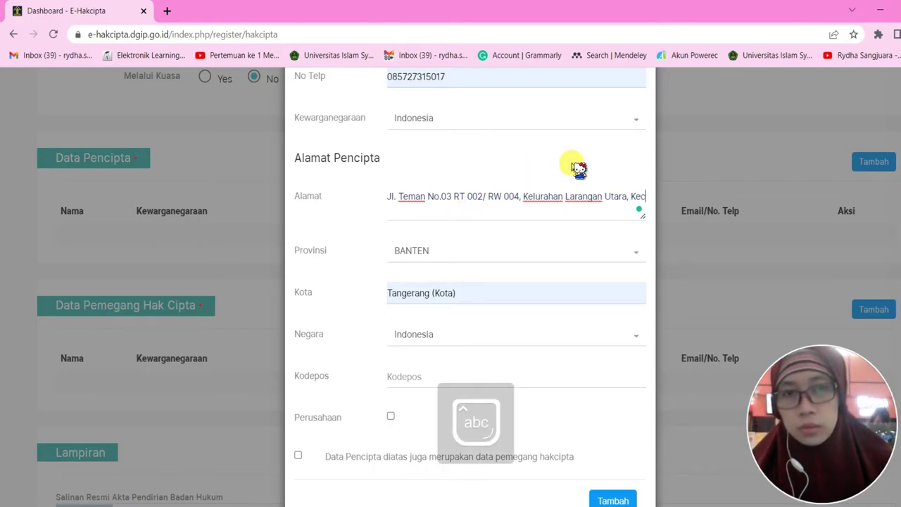
pyautogui.write('amatan Larangan')
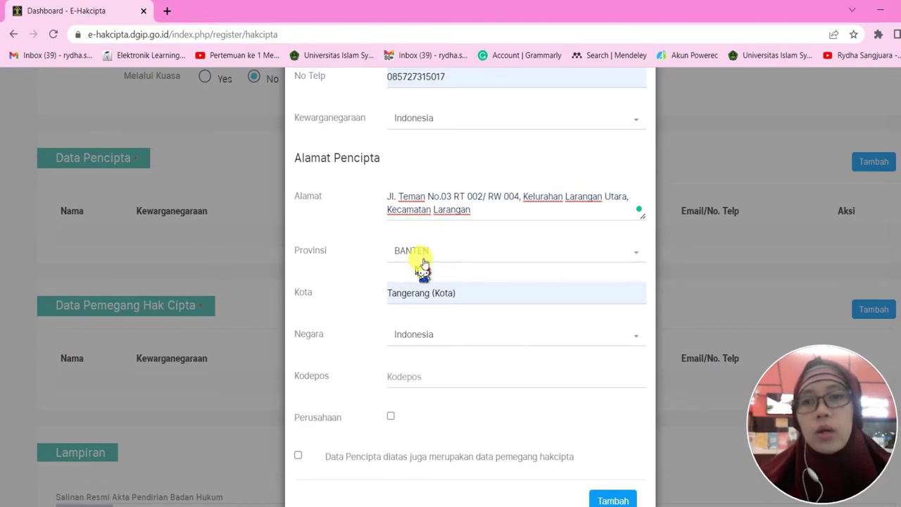
# Fill the saved postal code, mark the creator as copyright holder too, and add the creator
pyautogui.scroll(-1, 423, 257)
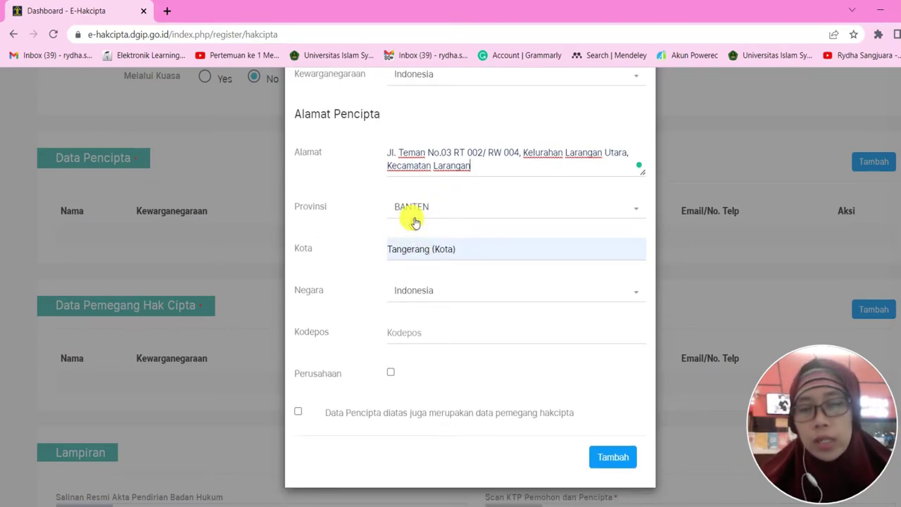
pyautogui.scroll(-2, 415, 258)
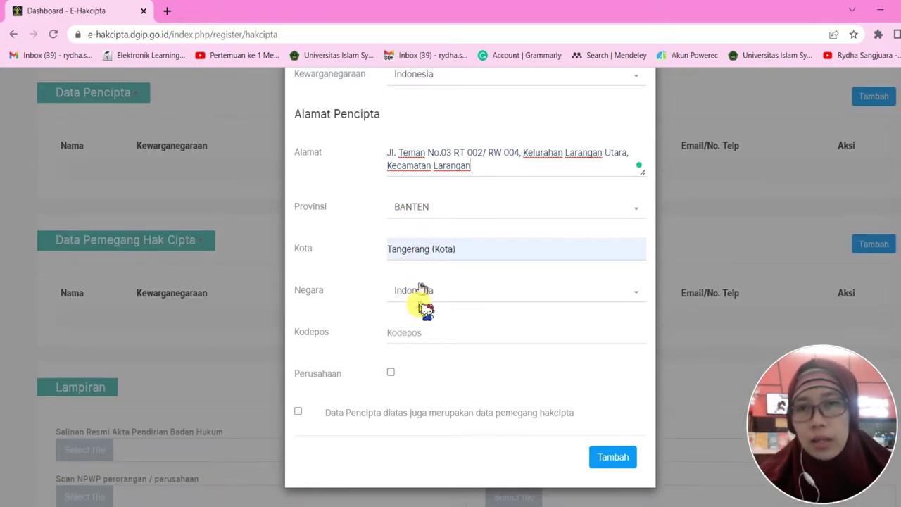
pyautogui.click(408, 342)
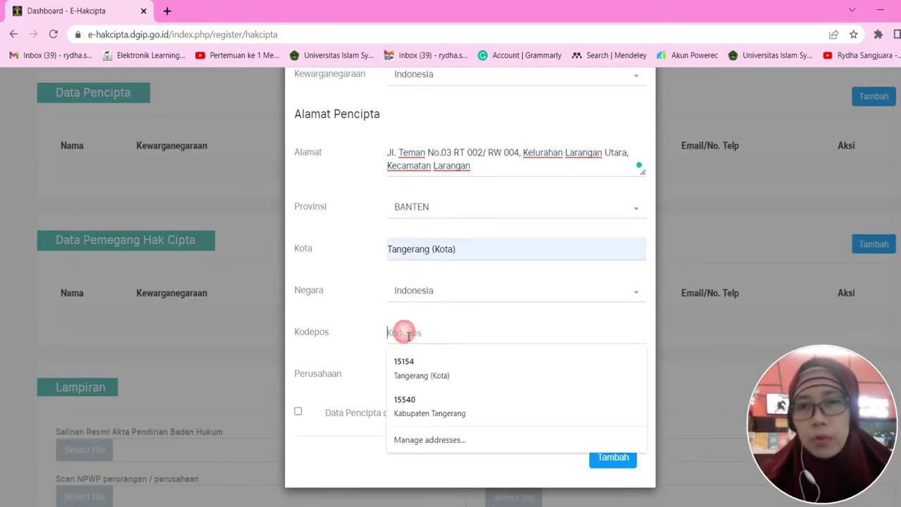
pyautogui.click(426, 372)
pyautogui.scroll(-1, 477, 342)
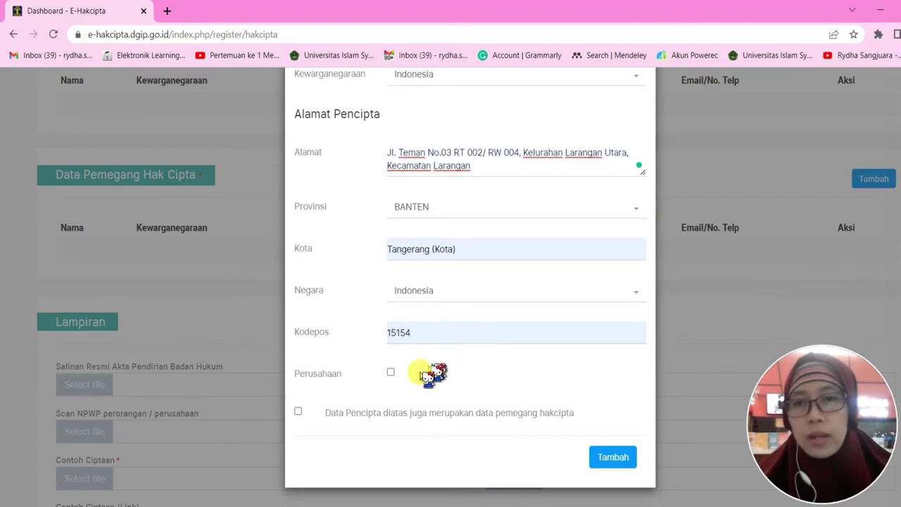
pyautogui.scroll(-1, 427, 372)
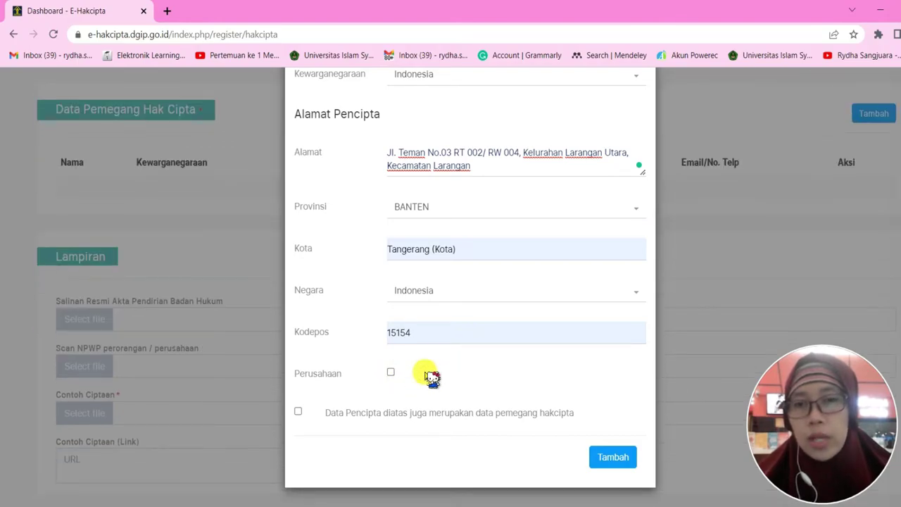
pyautogui.click(298, 412)
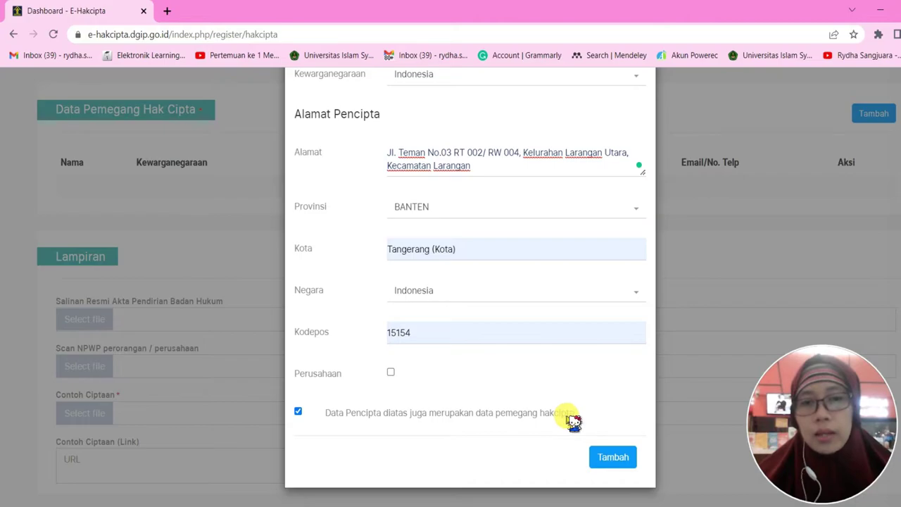
pyautogui.click(613, 458)
pyautogui.scroll(5, 623, 461)
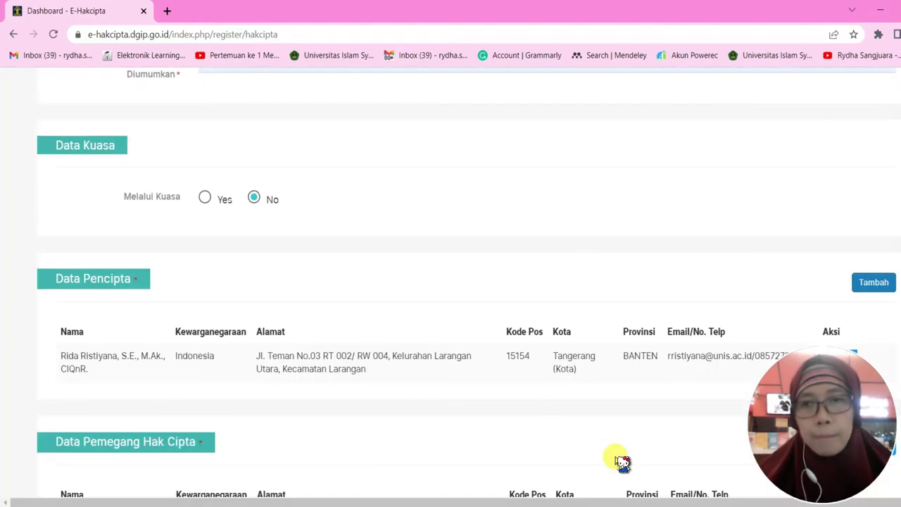
pyautogui.scroll(-2, 442, 258)
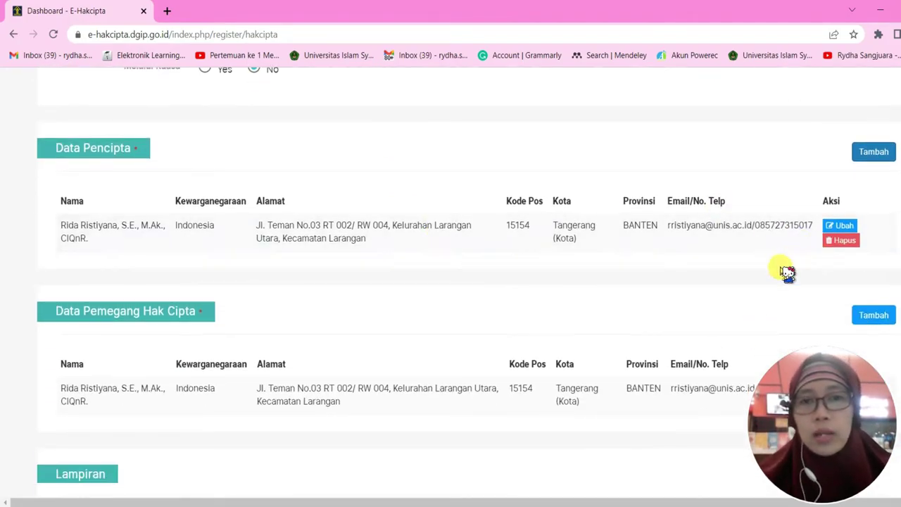
pyautogui.scroll(-1, 712, 290)
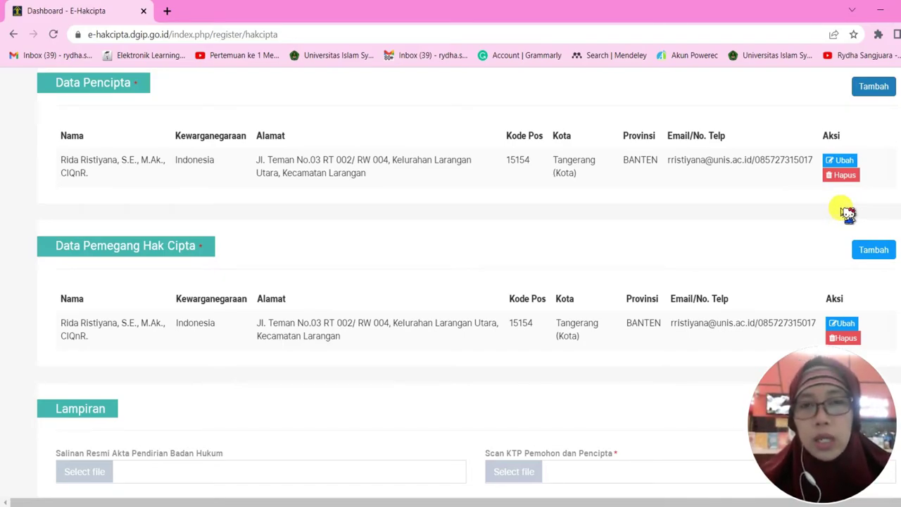
pyautogui.scroll(1, 877, 116)
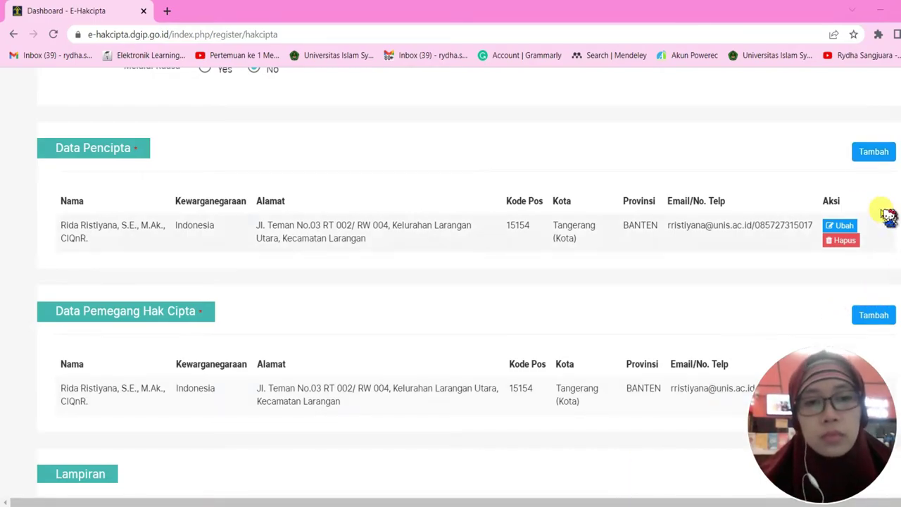
# Open an empty Tambah Pencipta form for a second creator and bring up their Surat Pernyataan letter
pyautogui.click(870, 152)
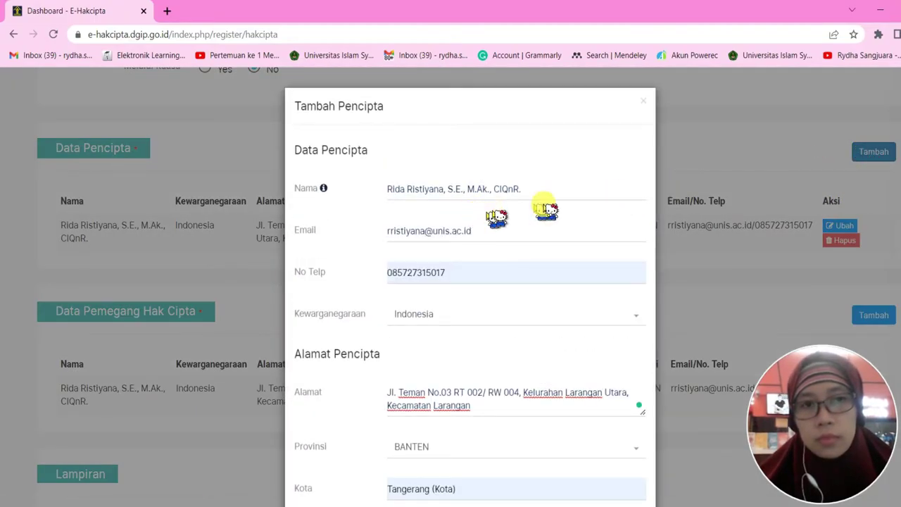
pyautogui.scroll(-3, 598, 217)
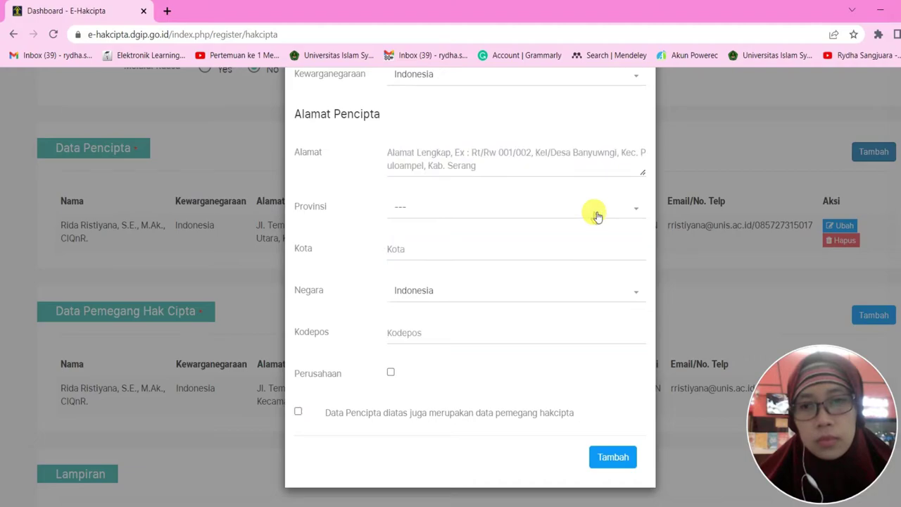
pyautogui.scroll(3, 597, 218)
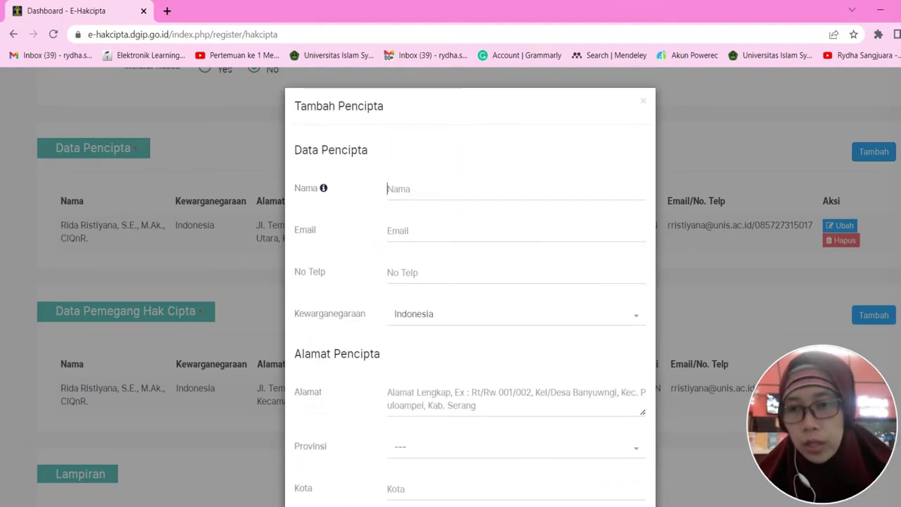
pyautogui.moveTo(299, 497)
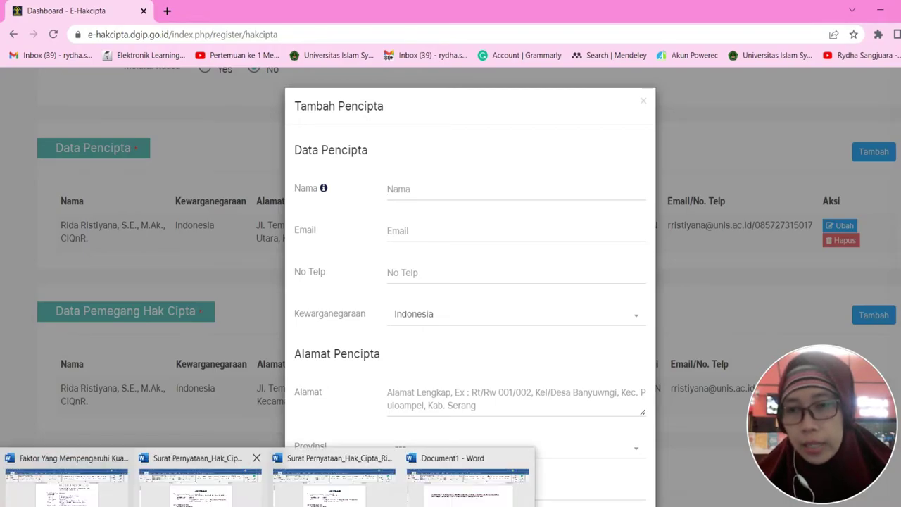
pyautogui.click(240, 483)
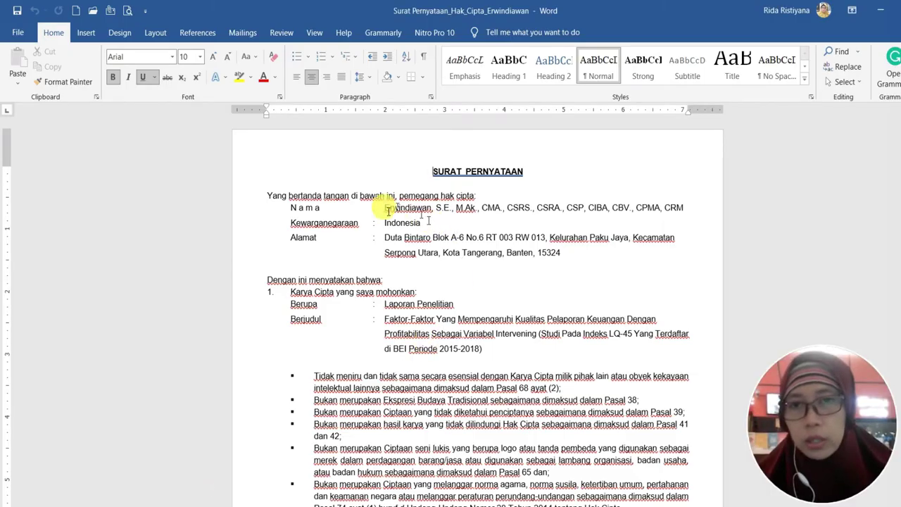
# Paste the co-researcher's full name from the letter into the Nama field
pyautogui.moveTo(391, 212); pyautogui.dragTo(683, 211)
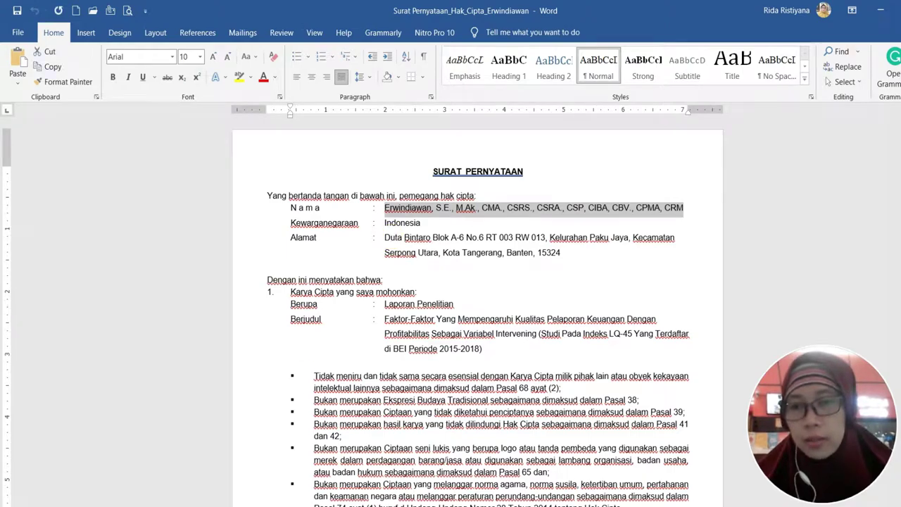
pyautogui.hotkey('alt', 'Tab')
pyautogui.click(423, 185)
pyautogui.click(424, 187)
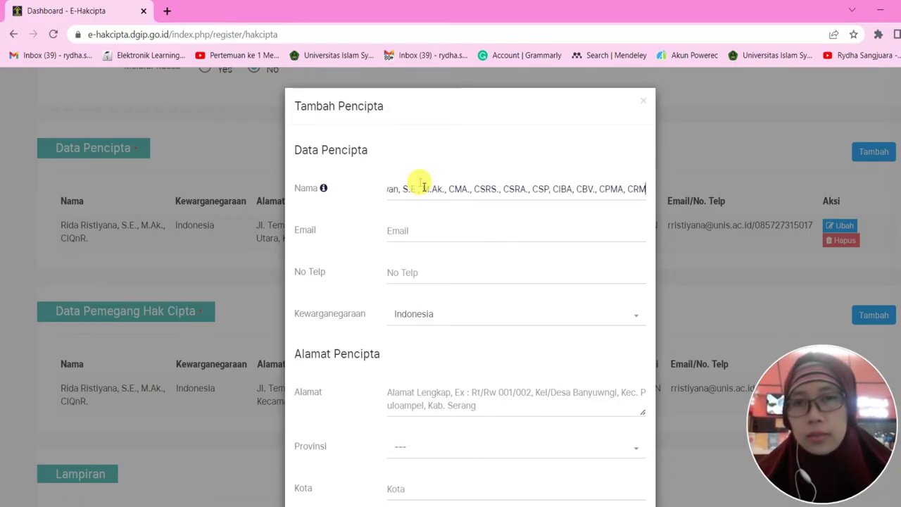
pyautogui.hotkey('alt', 'Tab')
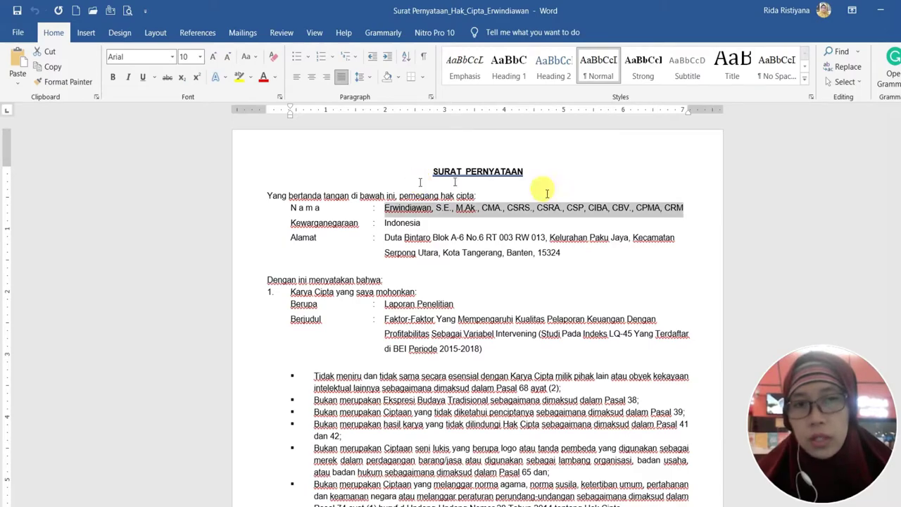
pyautogui.hotkey('alt', 'Tab')
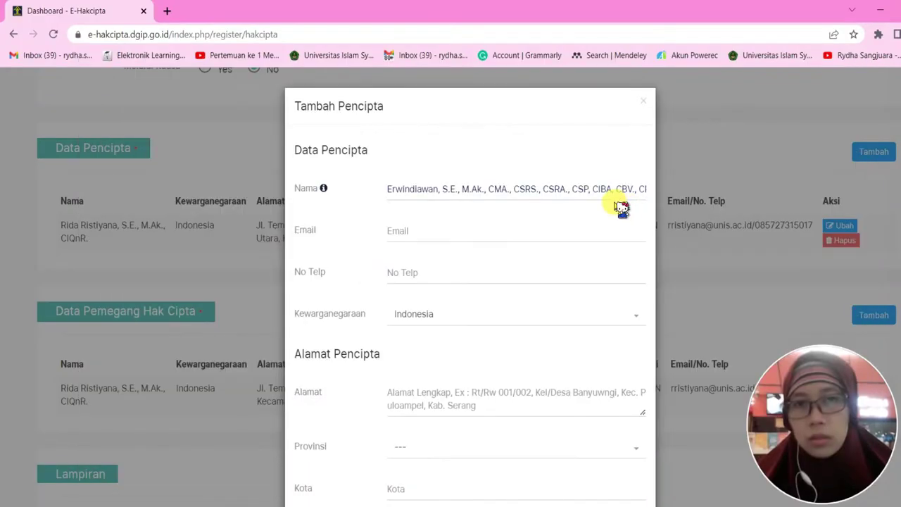
pyautogui.moveTo(648, 189); pyautogui.dragTo(674, 191)
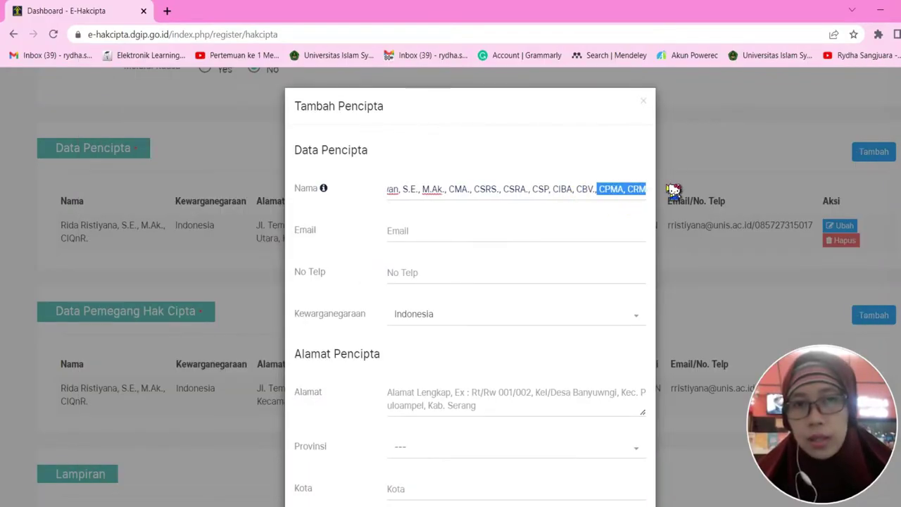
# Copy the co-researcher's university e-mail from the research document into the Email field
pyautogui.click(416, 231)
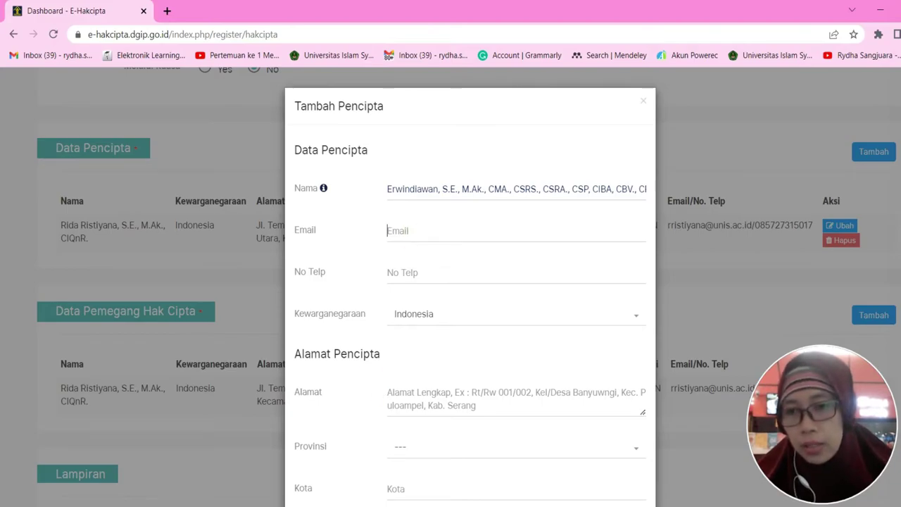
pyautogui.click(49, 493)
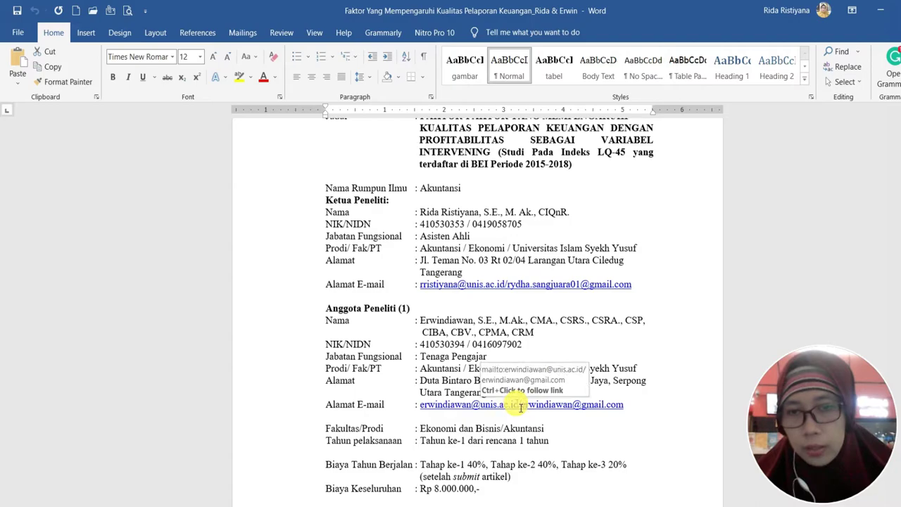
pyautogui.moveTo(521, 407); pyautogui.dragTo(428, 412)
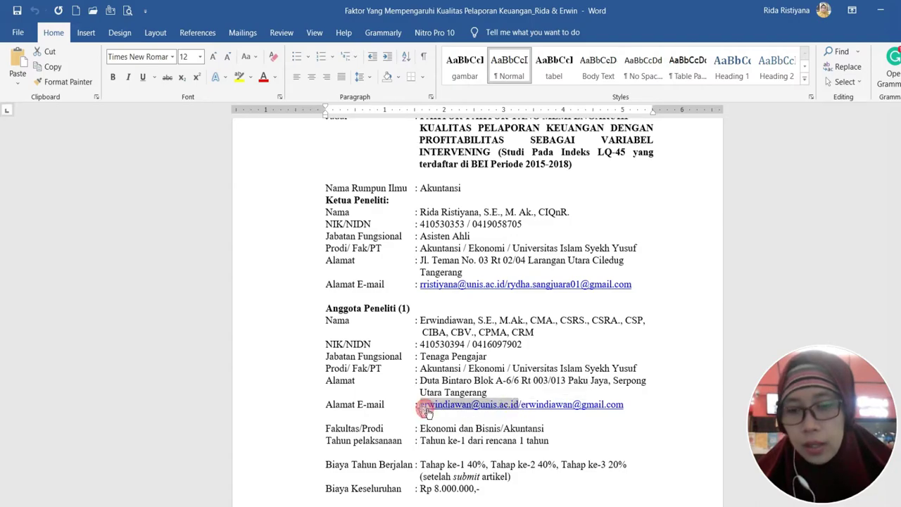
pyautogui.hotkey('ctrl', 'c')
pyautogui.hotkey('alt', 'Tab')
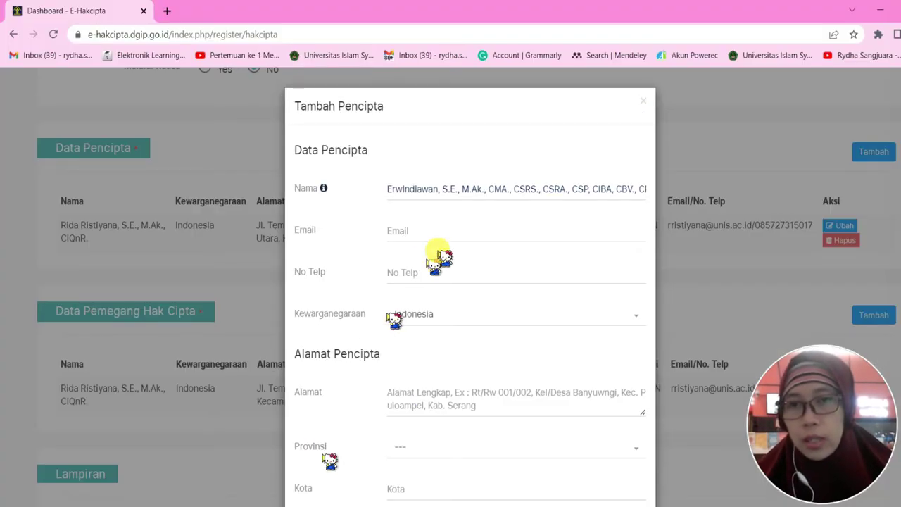
pyautogui.click(433, 232)
pyautogui.hotkey('ctrl', 'v')
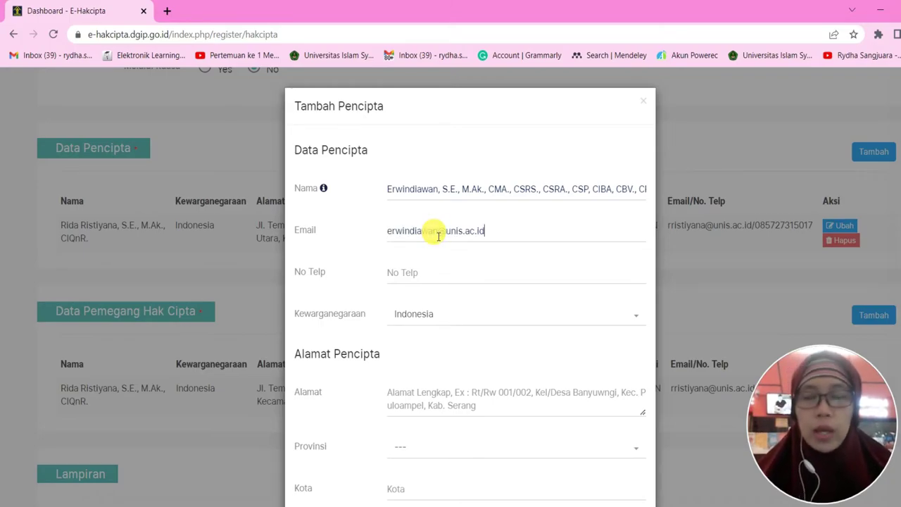
# Enter the second creator's phone number in No Telp, then move to the Alamat field
pyautogui.click(449, 274)
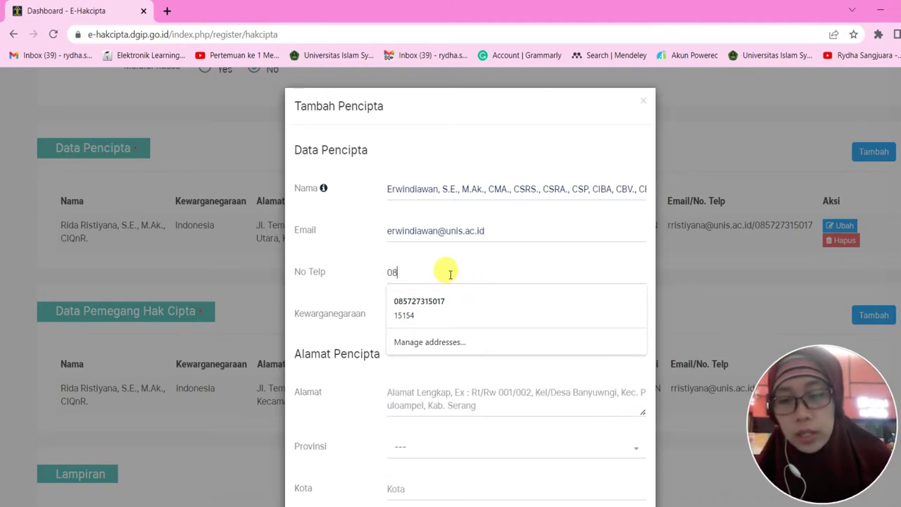
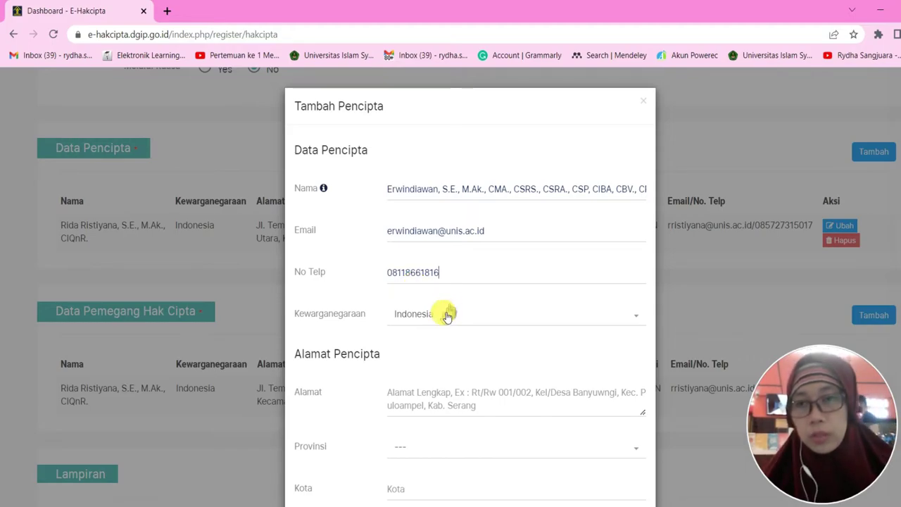
pyautogui.scroll(-2, 441, 318)
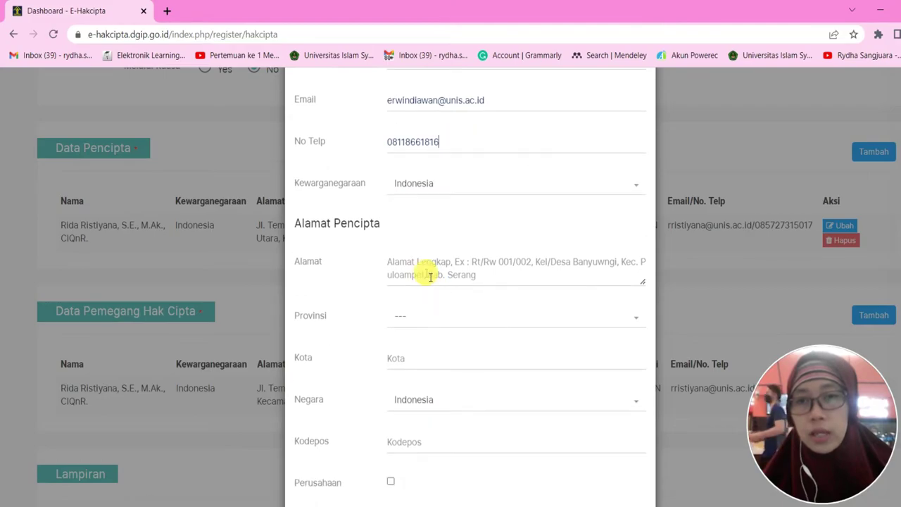
pyautogui.click(422, 269)
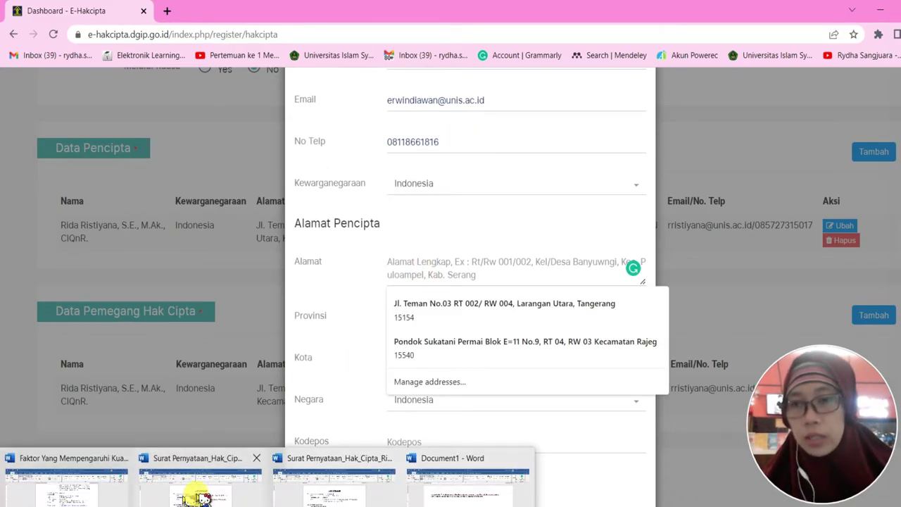
# Copy the creator's address from the Word statement letter and paste it into Alamat
pyautogui.click(204, 493)
pyautogui.moveTo(378, 235); pyautogui.dragTo(562, 255)
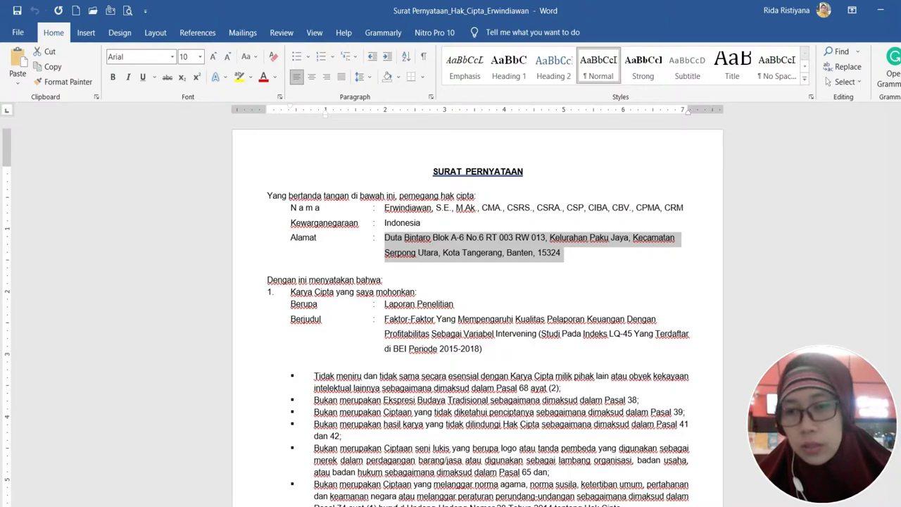
pyautogui.hotkey('alt', 'Tab')
pyautogui.click(402, 267)
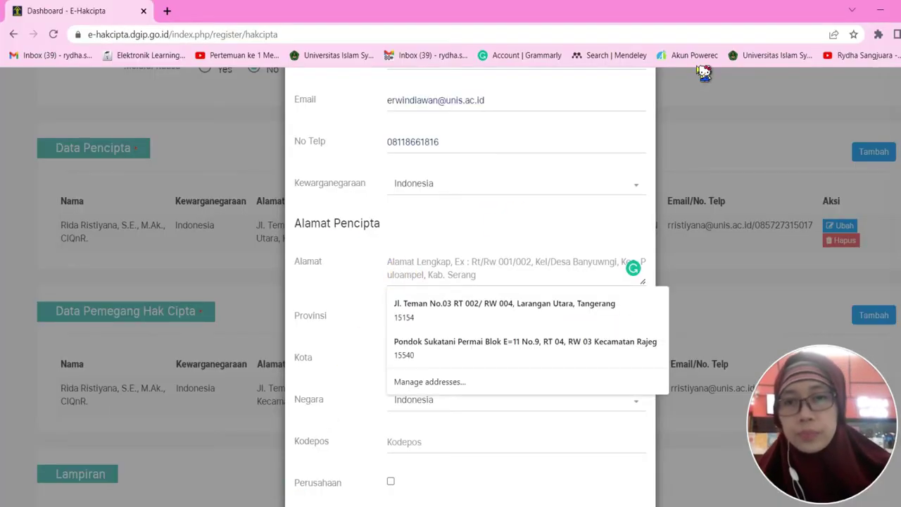
pyautogui.hotkey('ctrl', 'v')
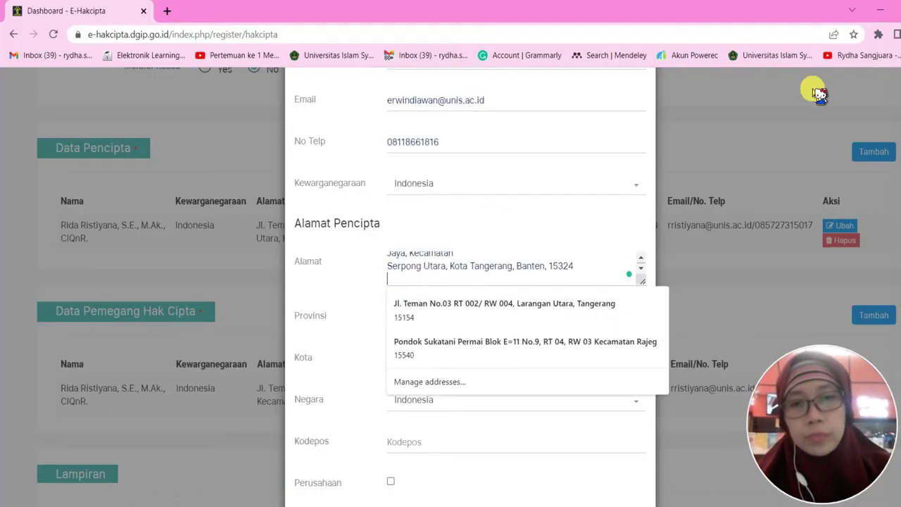
pyautogui.press('BackSpace')
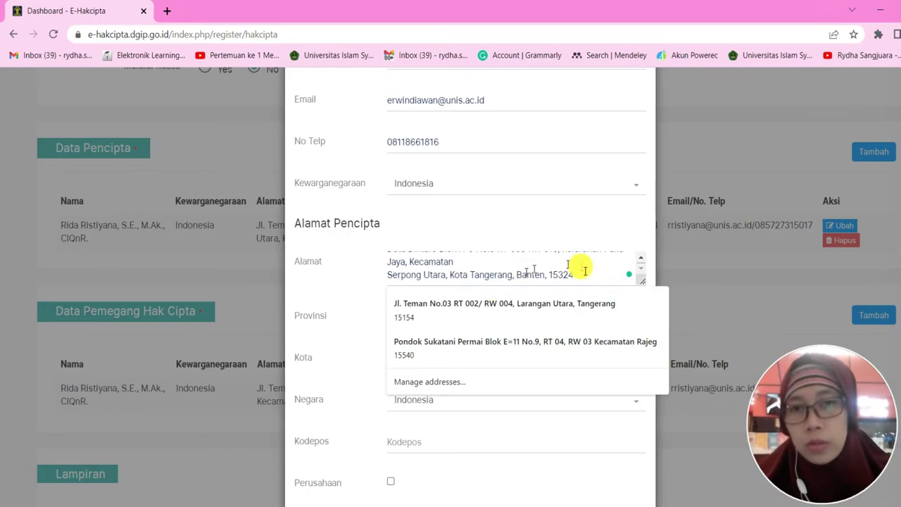
# Delete the city, province and postcode part and the line break so the address ends at Kecamatan
pyautogui.scroll(1, 566, 268)
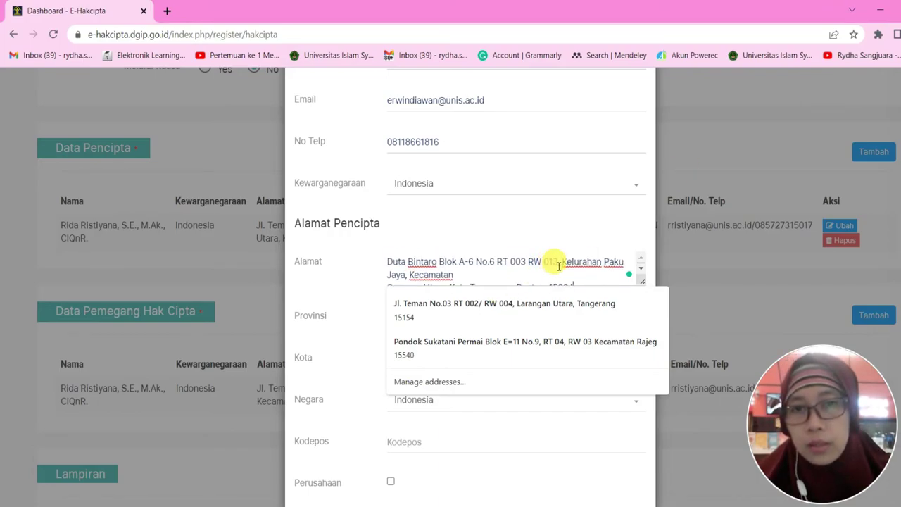
pyautogui.scroll(-1, 531, 268)
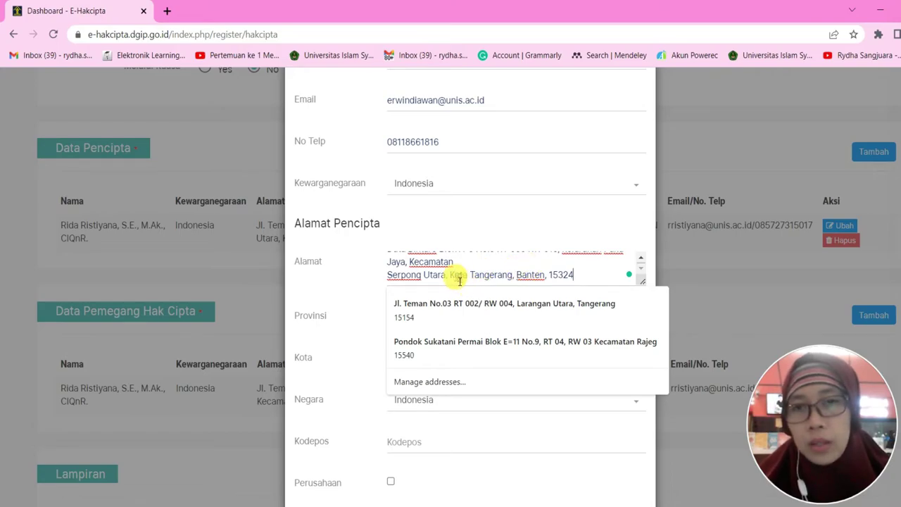
pyautogui.moveTo(451, 277); pyautogui.dragTo(590, 280)
pyautogui.press('BackSpace')
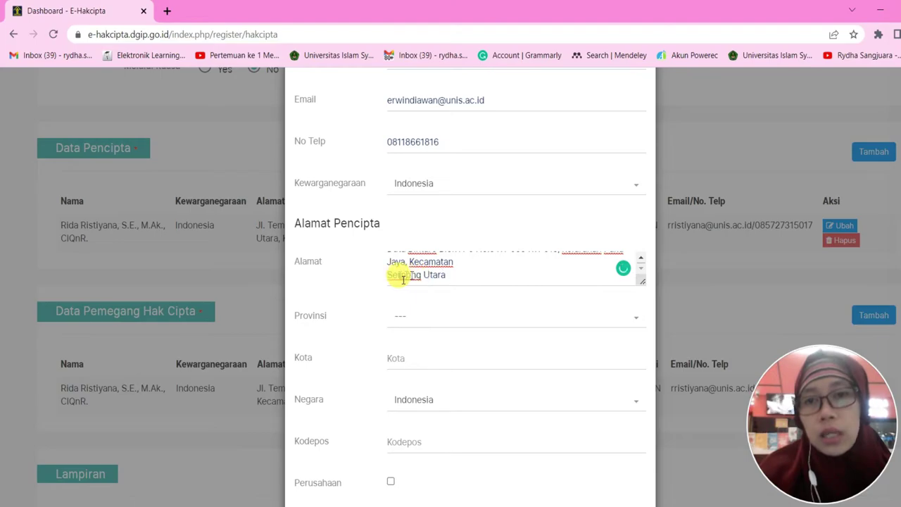
pyautogui.press('BackSpace')
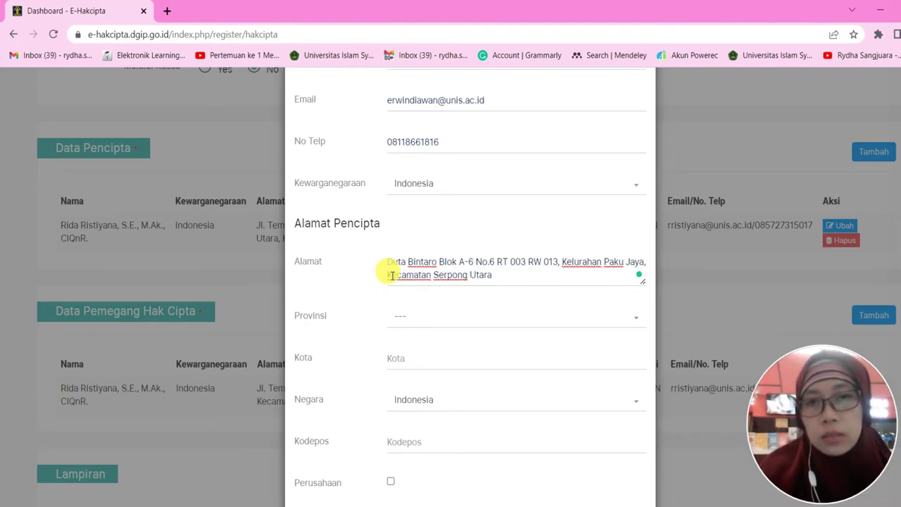
pyautogui.scroll(1, 542, 285)
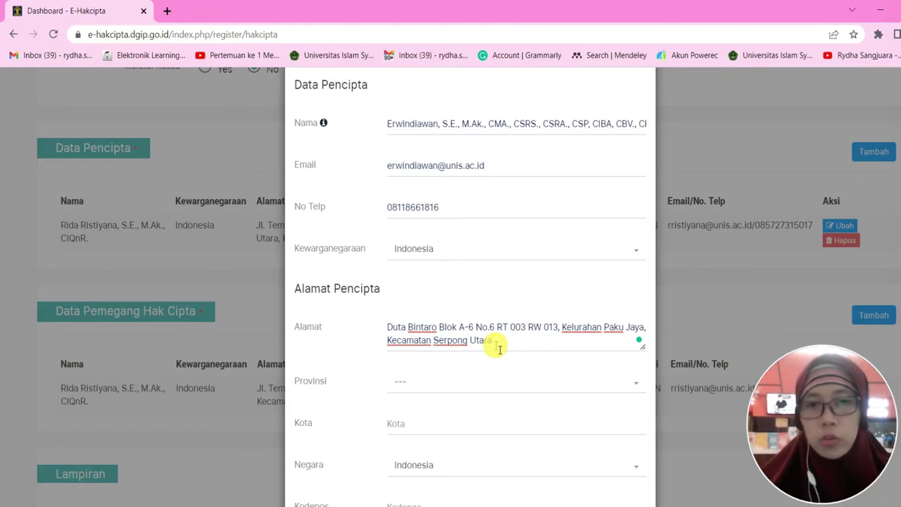
pyautogui.scroll(-1, 484, 346)
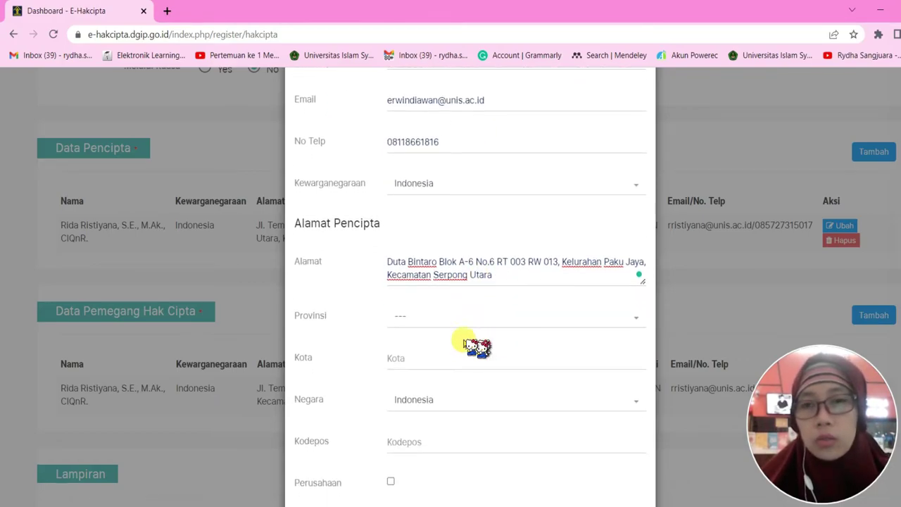
# Set the creator's province to BANTEN and city to Tangerang (Kota)
pyautogui.click(427, 317)
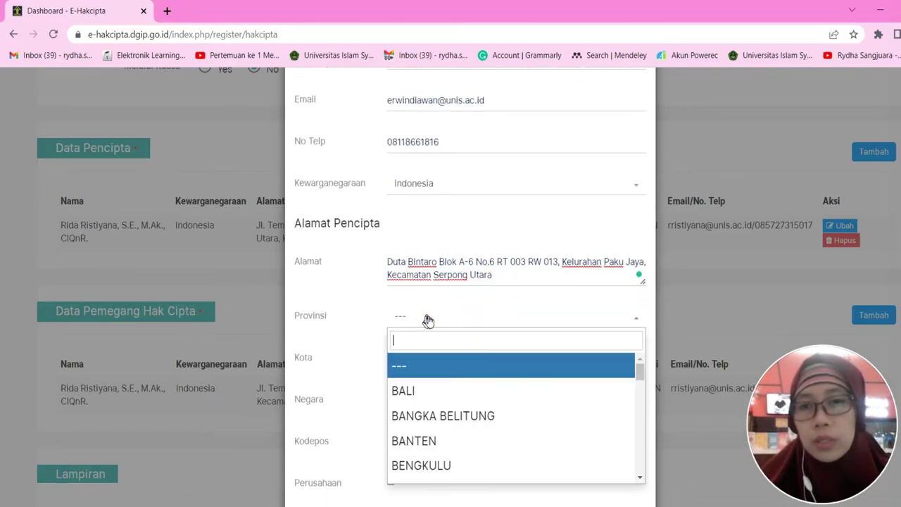
pyautogui.click(434, 442)
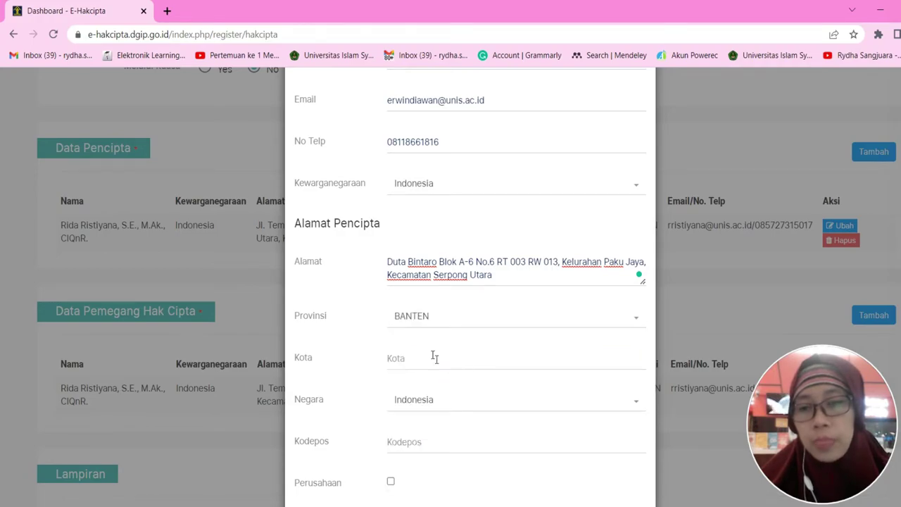
pyautogui.click(434, 359)
pyautogui.click(431, 389)
pyautogui.scroll(-1, 504, 371)
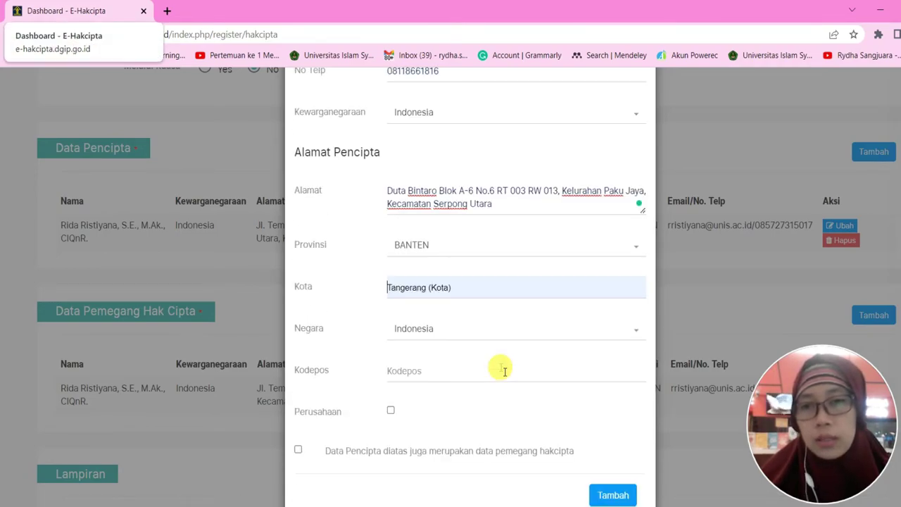
pyautogui.scroll(-1, 504, 371)
# Enter the postcode from the statement letter and mark the creator as copyright holder
pyautogui.click(427, 333)
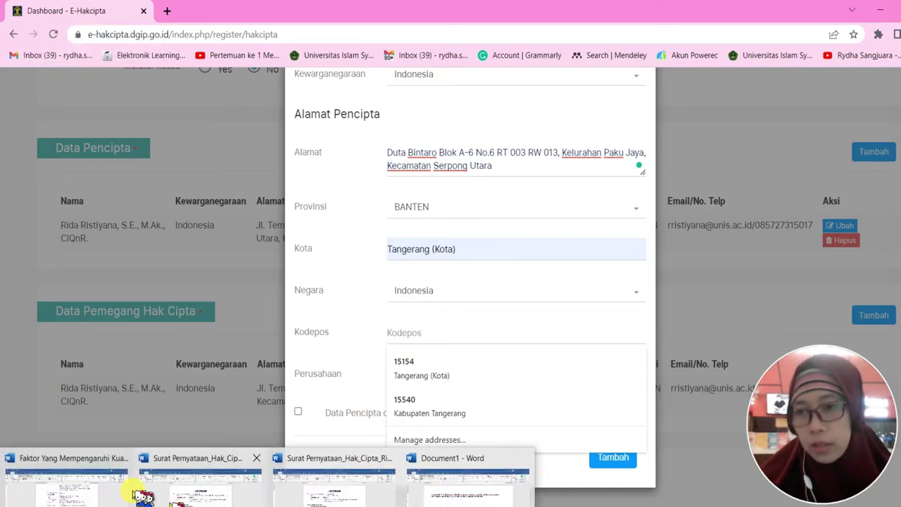
pyautogui.click(181, 489)
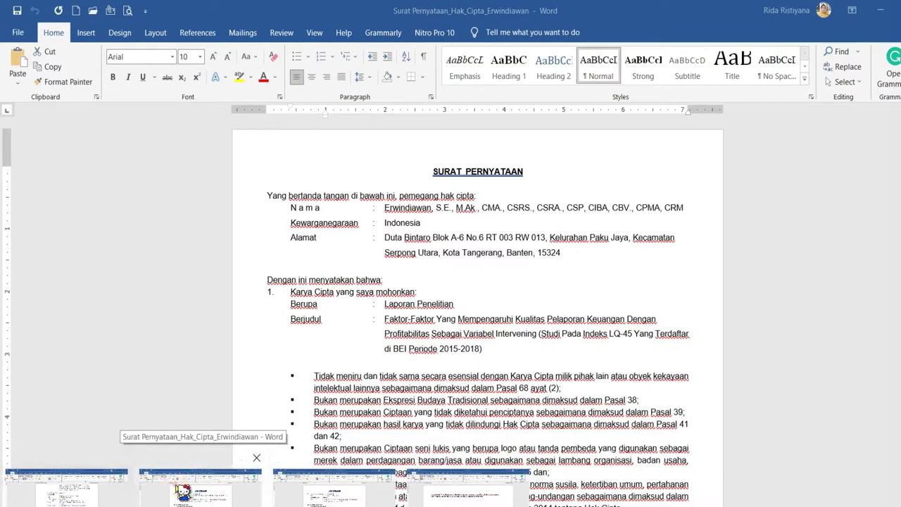
pyautogui.moveTo(384, 237); pyautogui.dragTo(556, 257)
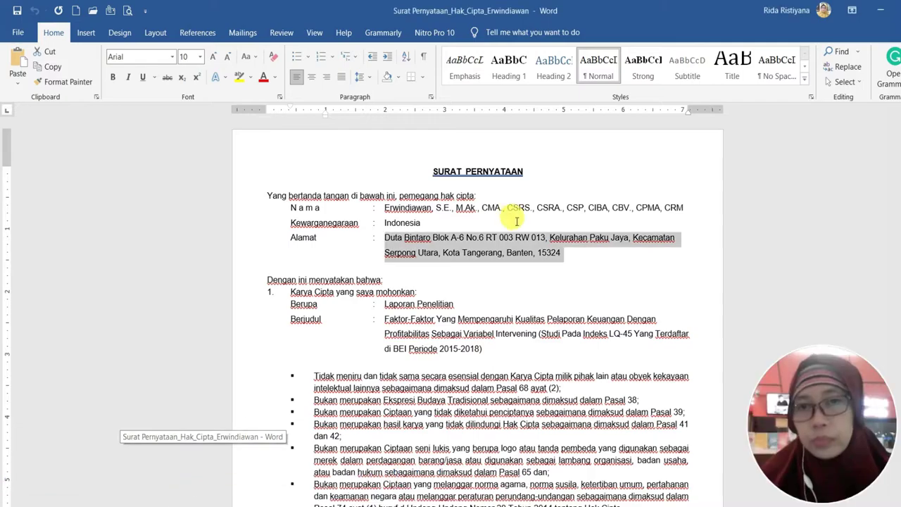
pyautogui.click(573, 258)
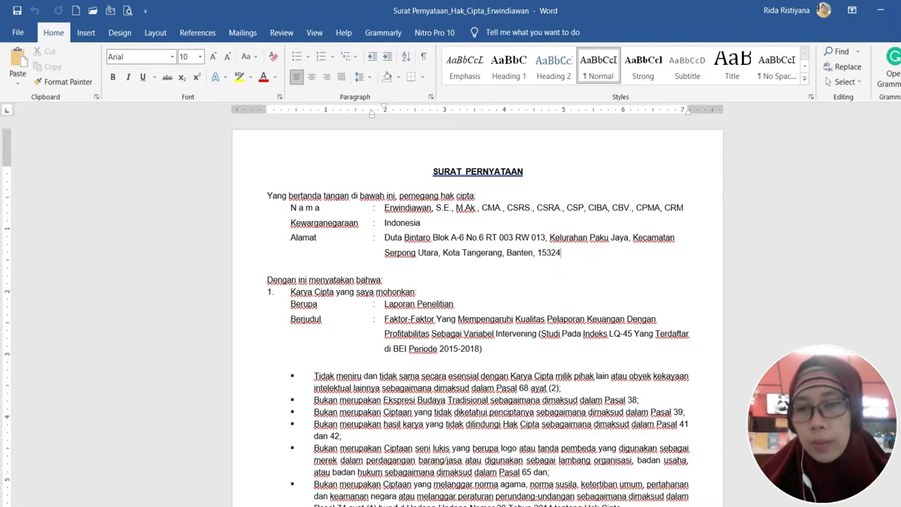
pyautogui.hotkey('alt', 'Tab')
pyautogui.click(432, 327)
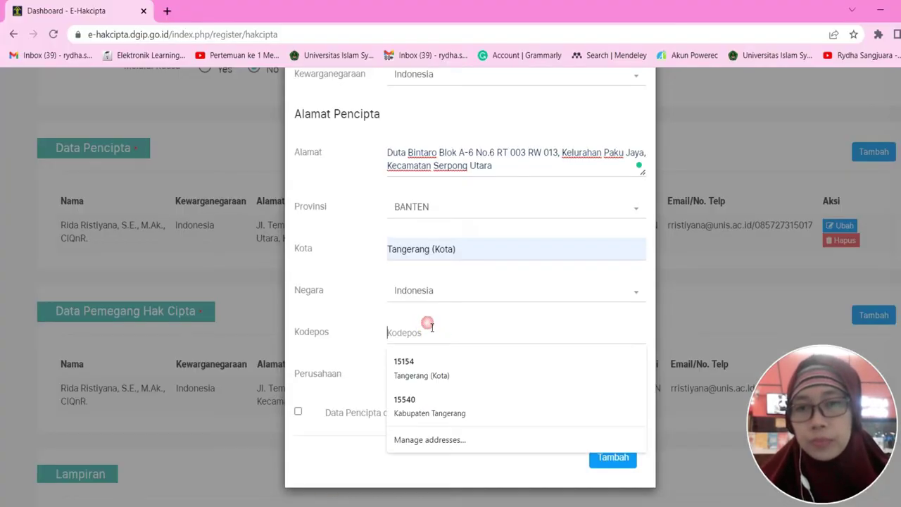
pyautogui.write('153')
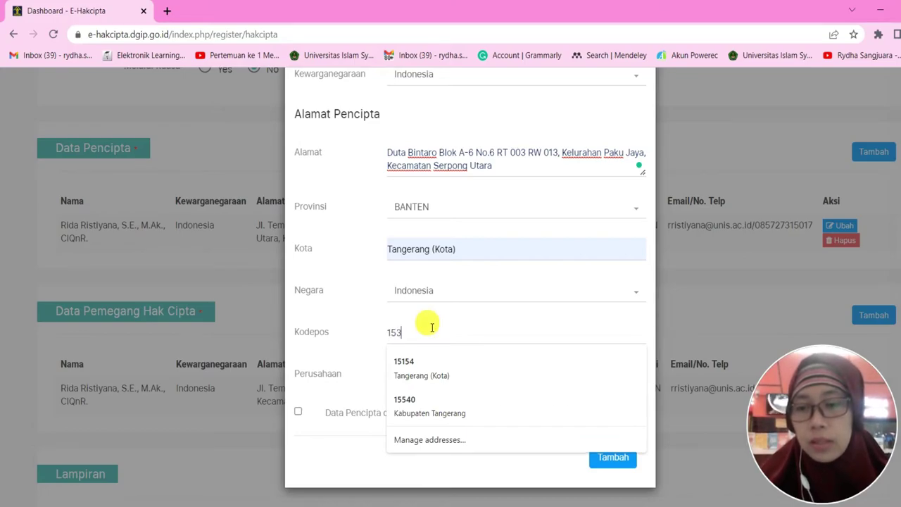
pyautogui.write('24')
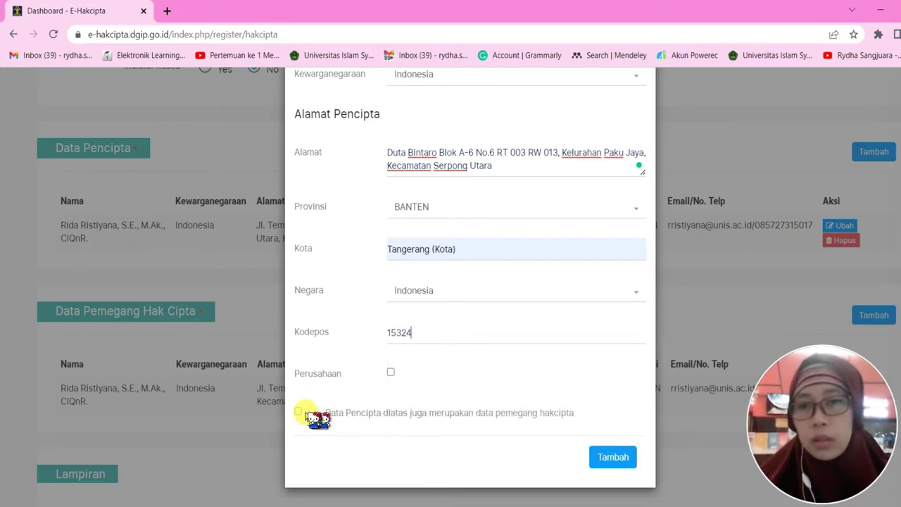
pyautogui.click(299, 412)
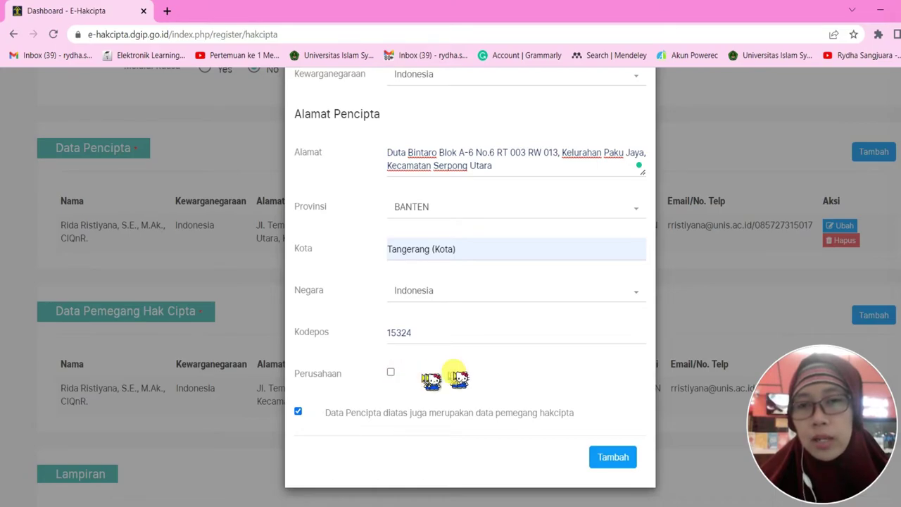
pyautogui.scroll(-1, 460, 378)
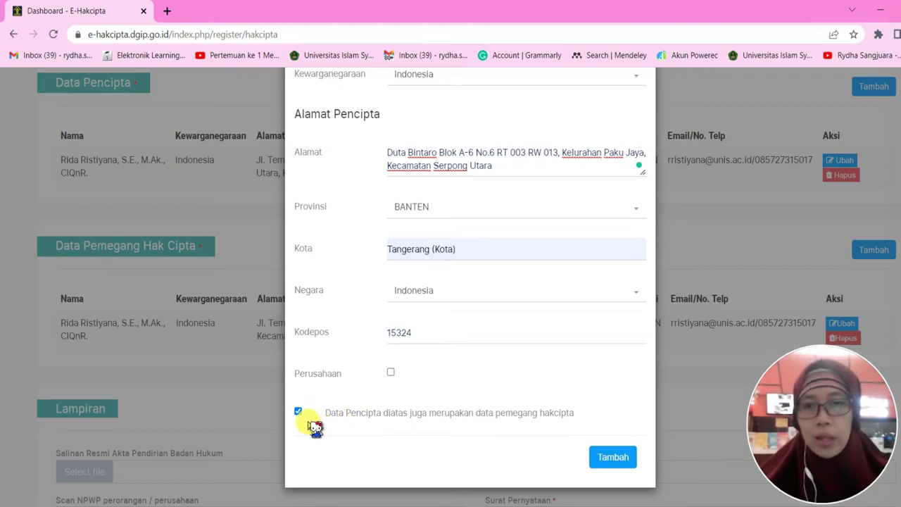
# Add the creator with Tambah and scroll past the Pencipta and Pemegang Hak Cipta tables to Lampiran
pyautogui.click(612, 459)
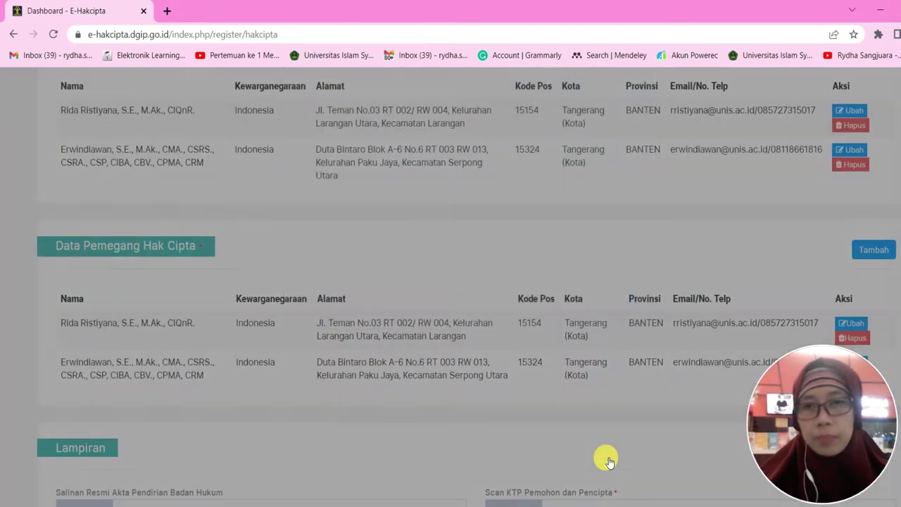
pyautogui.scroll(3, 603, 459)
pyautogui.scroll(-2, 661, 283)
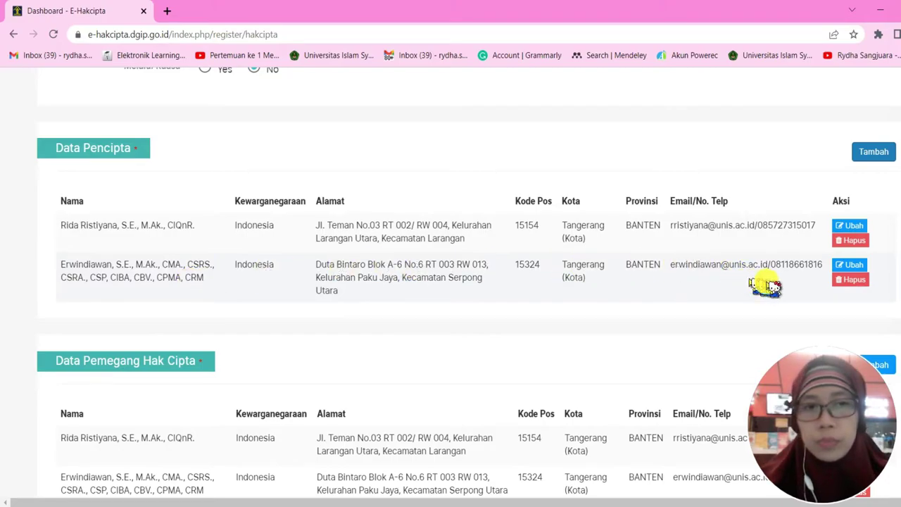
pyautogui.scroll(-3, 343, 321)
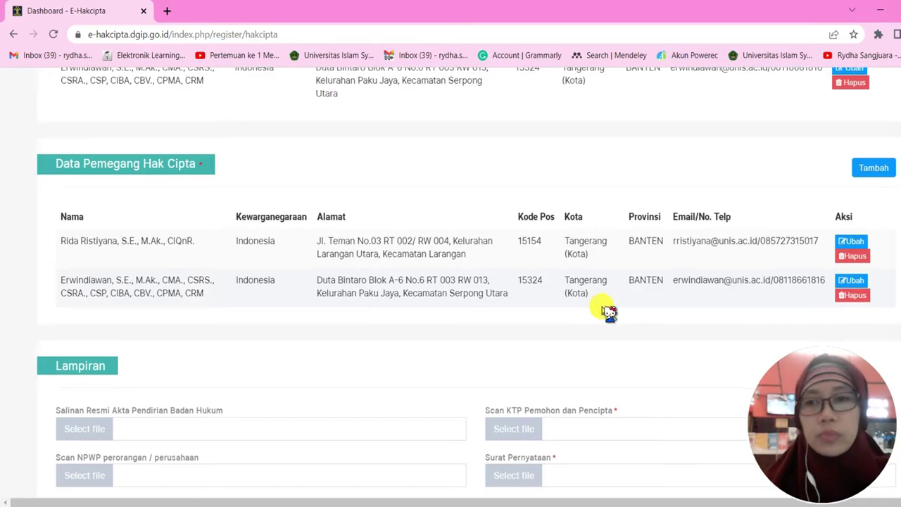
pyautogui.scroll(-3, 603, 312)
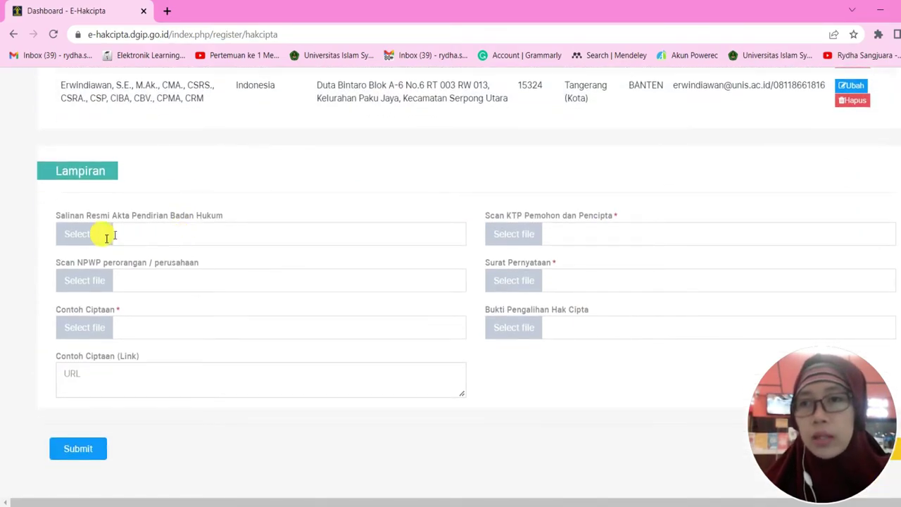
pyautogui.click(94, 234)
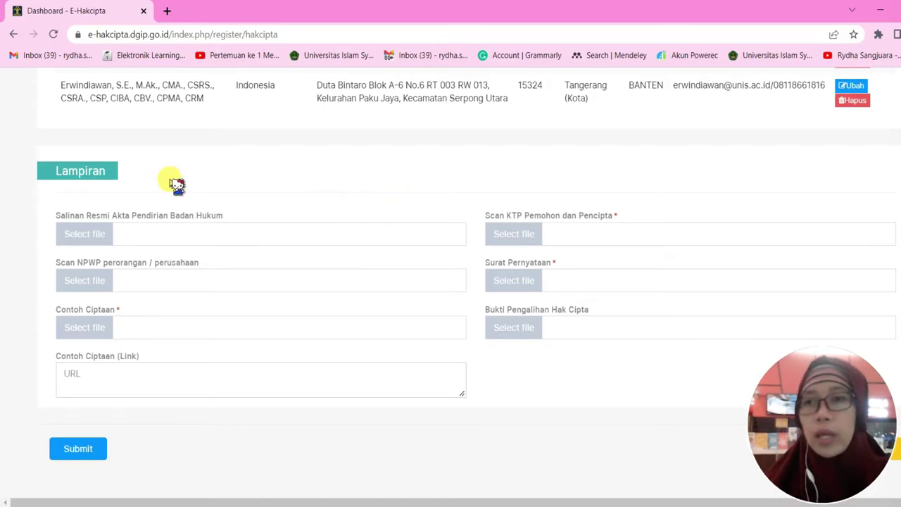
pyautogui.moveTo(155, 231)
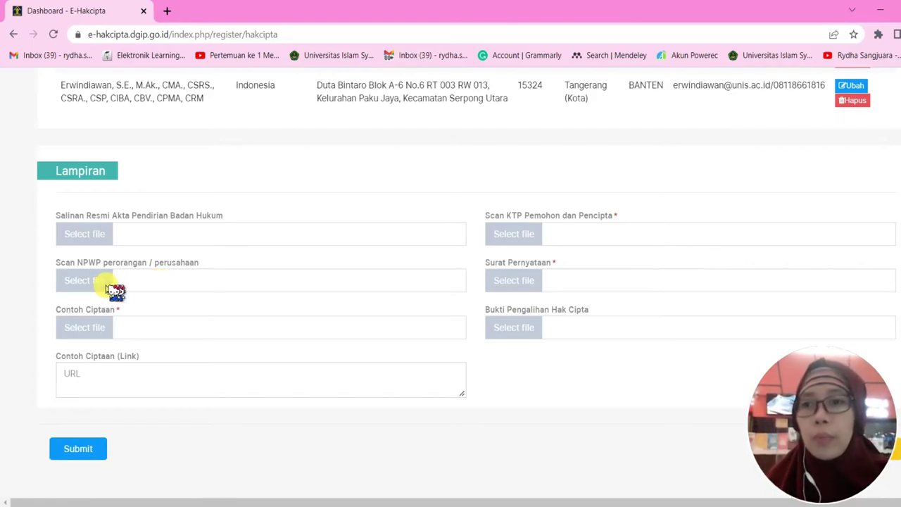
pyautogui.moveTo(106, 285)
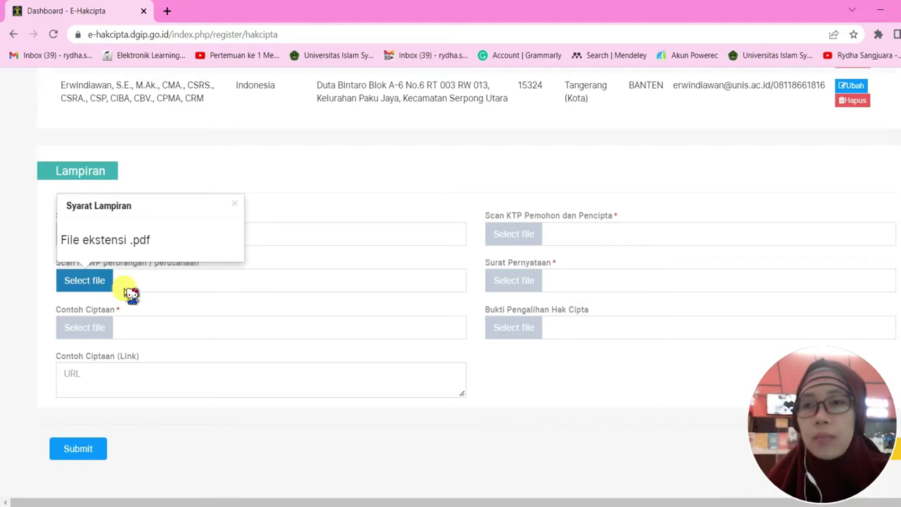
# For Scan NPWP, browse the C: drive into the personal and academic documents folders
pyautogui.click(111, 286)
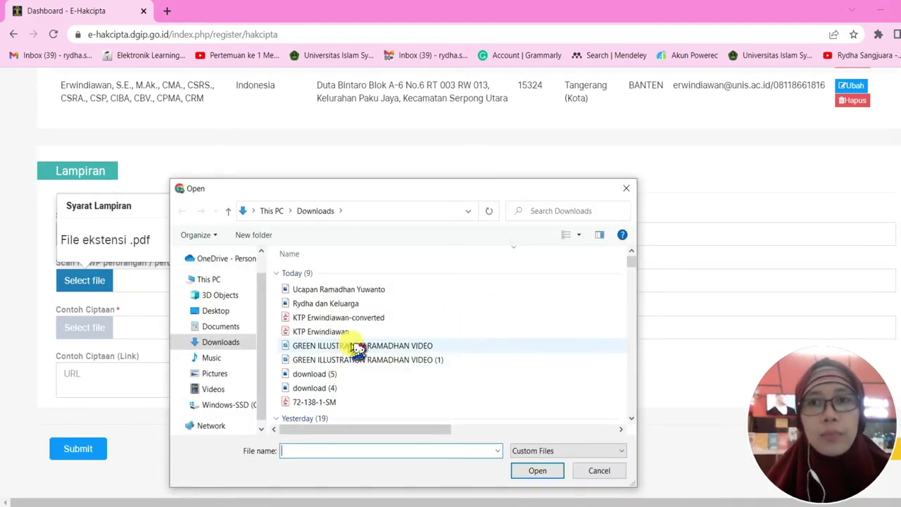
pyautogui.click(255, 406)
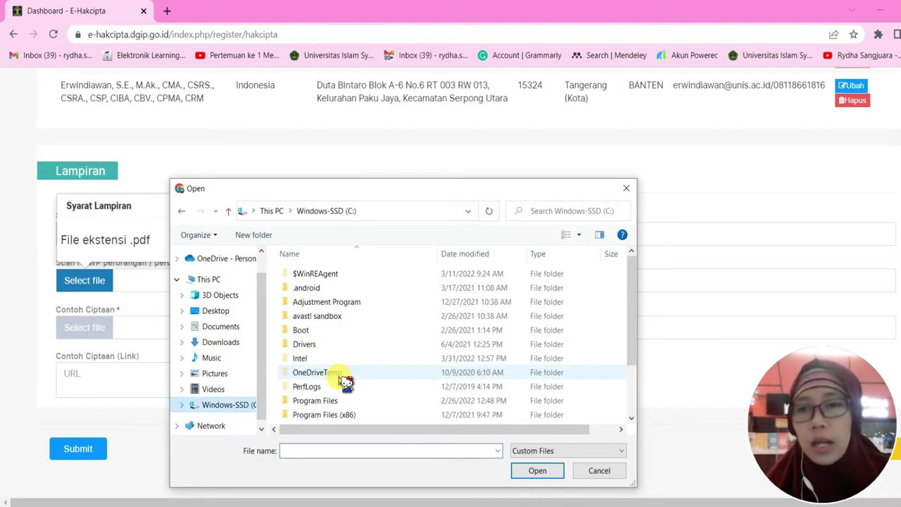
pyautogui.scroll(-5, 342, 379)
pyautogui.doubleClick(345, 402)
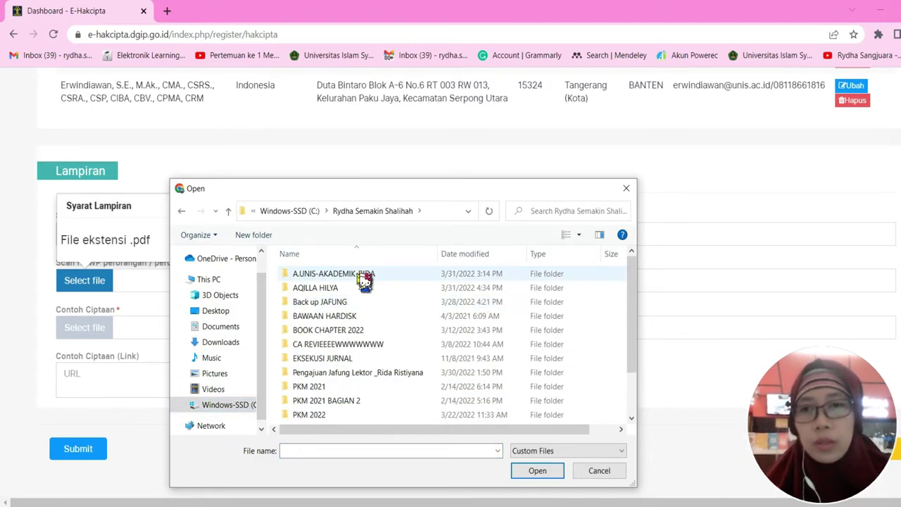
pyautogui.doubleClick(357, 274)
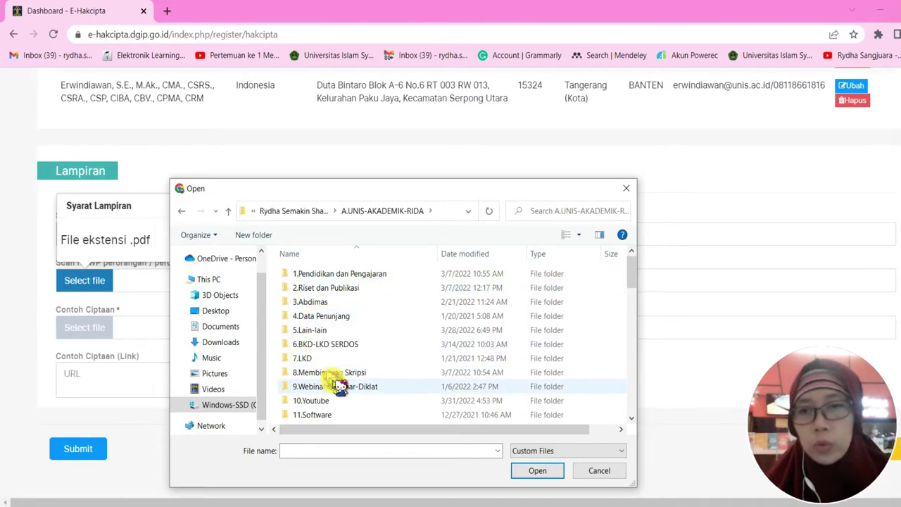
pyautogui.scroll(-2, 337, 382)
pyautogui.scroll(-8, 335, 384)
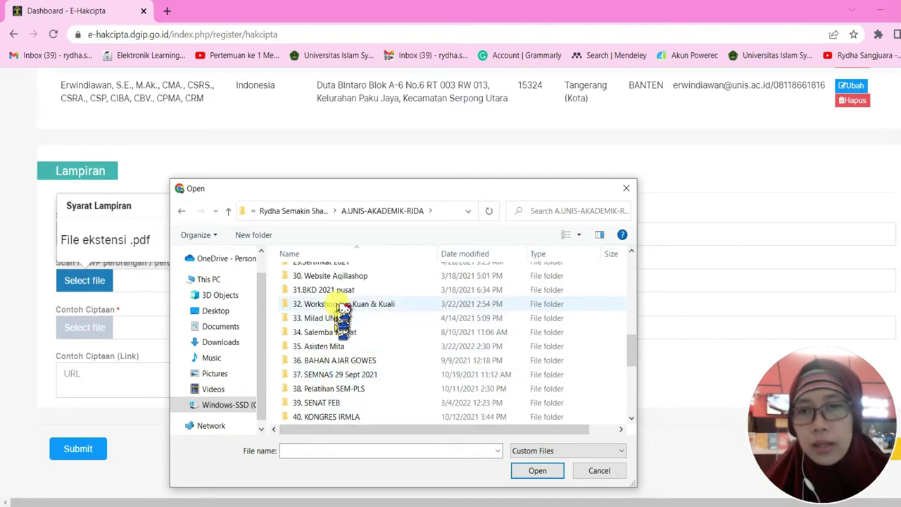
pyautogui.scroll(-2, 358, 394)
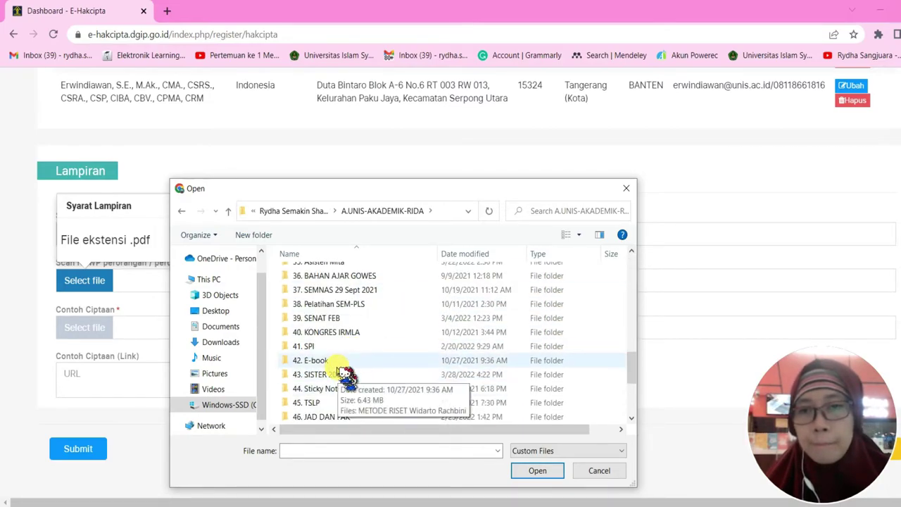
pyautogui.scroll(-3, 340, 395)
pyautogui.scroll(5, 342, 396)
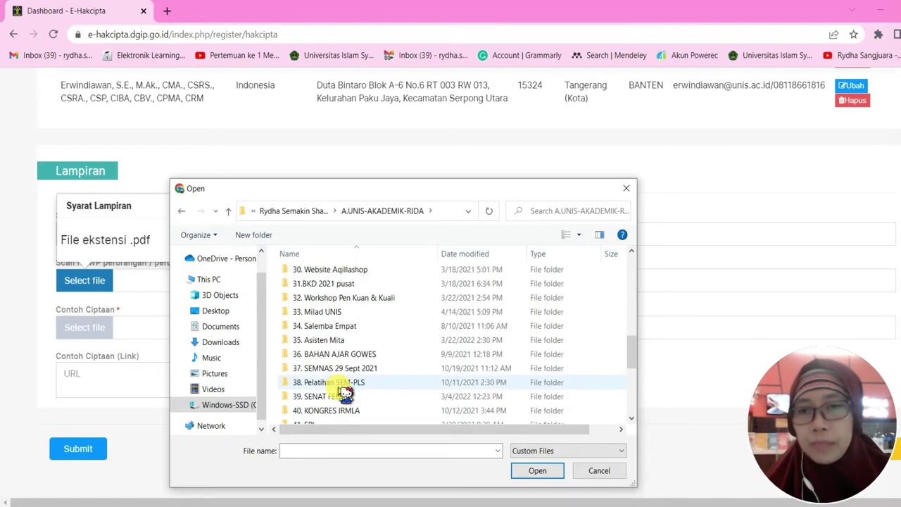
pyautogui.scroll(-4, 345, 395)
pyautogui.scroll(-1, 345, 393)
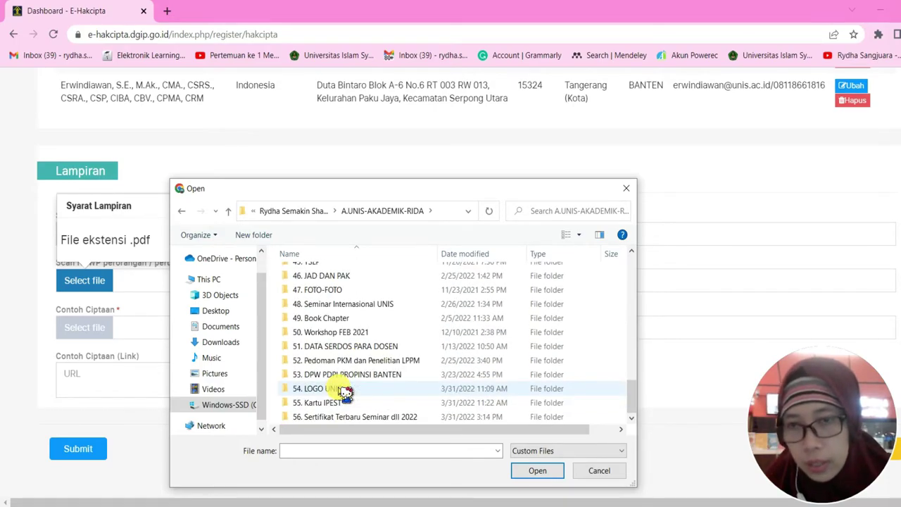
pyautogui.scroll(7, 345, 393)
pyautogui.scroll(3, 345, 392)
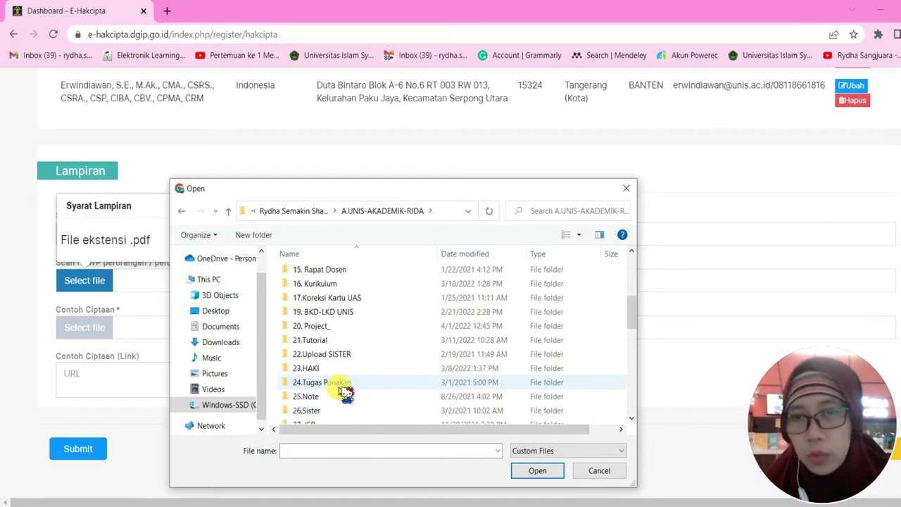
# Open 23.HAKI > HAKI 2022 > yang diupload and attach the combined NPWP Gabungan PDF
pyautogui.doubleClick(341, 369)
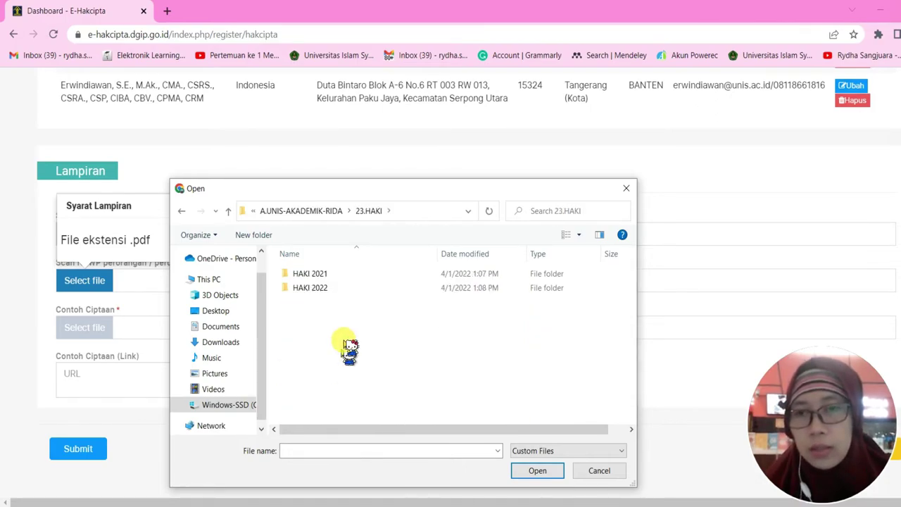
pyautogui.doubleClick(347, 291)
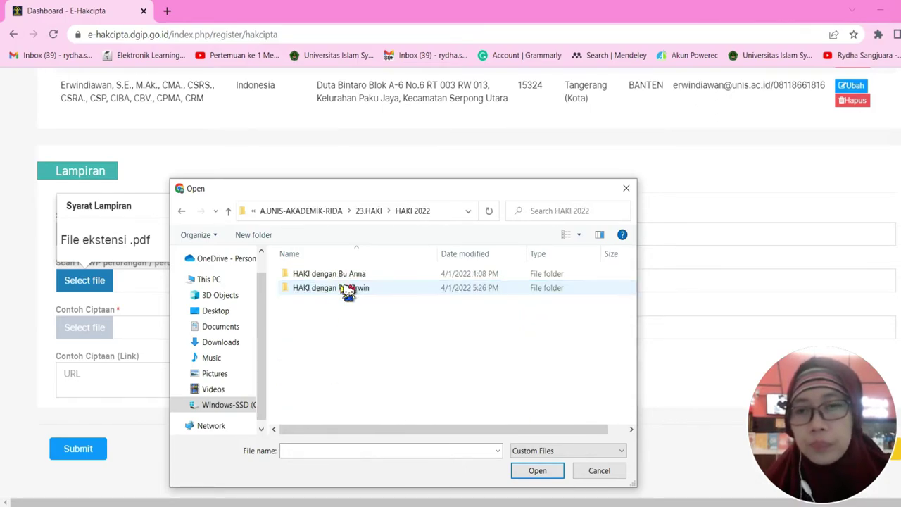
pyautogui.doubleClick(393, 289)
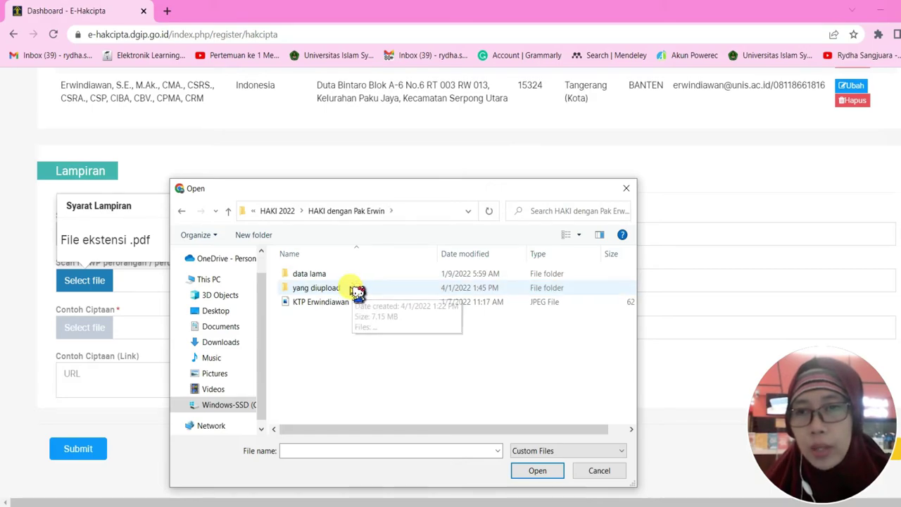
pyautogui.doubleClick(352, 289)
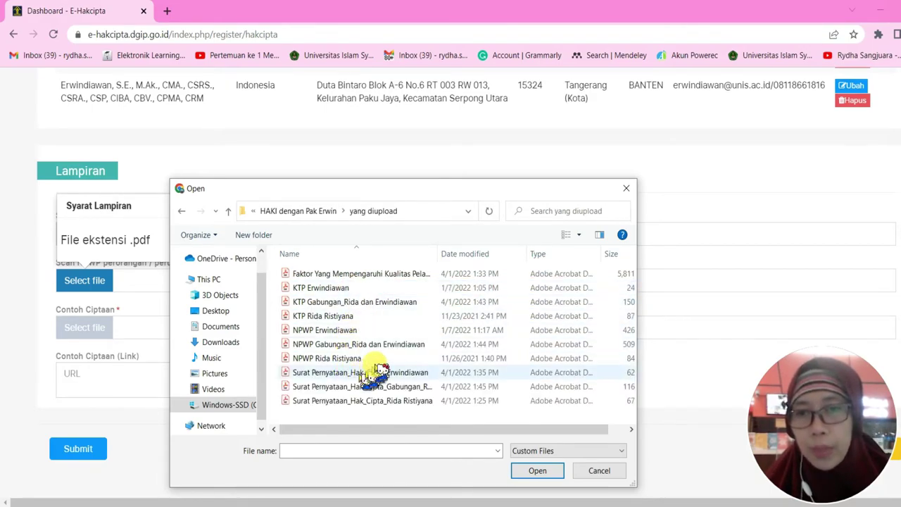
pyautogui.click(397, 345)
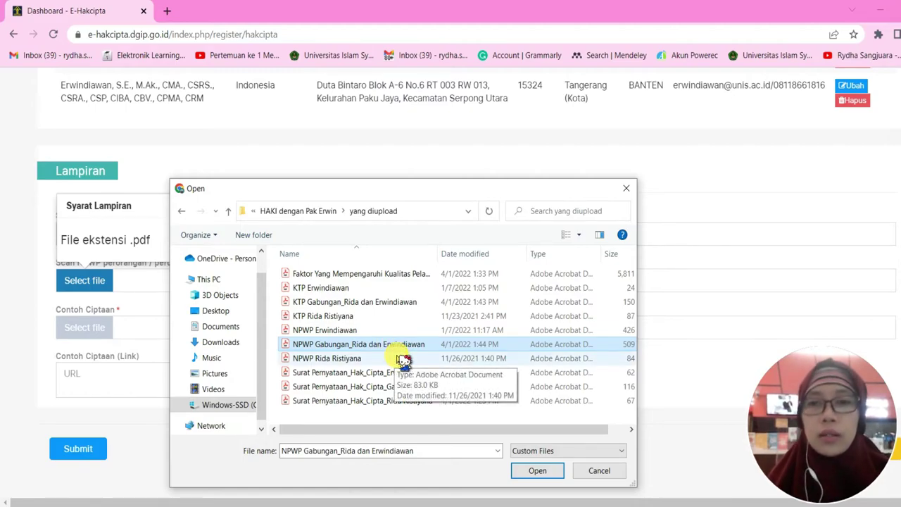
pyautogui.click(549, 471)
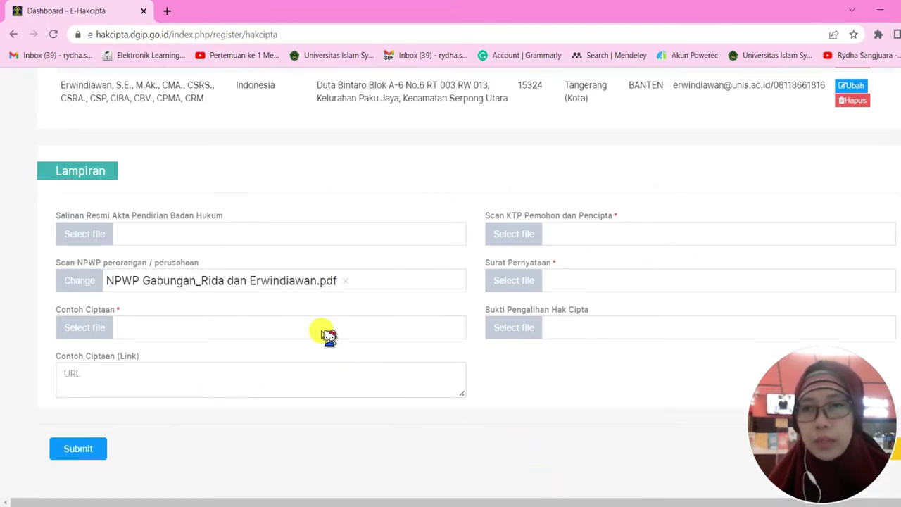
pyautogui.scroll(-1, 262, 319)
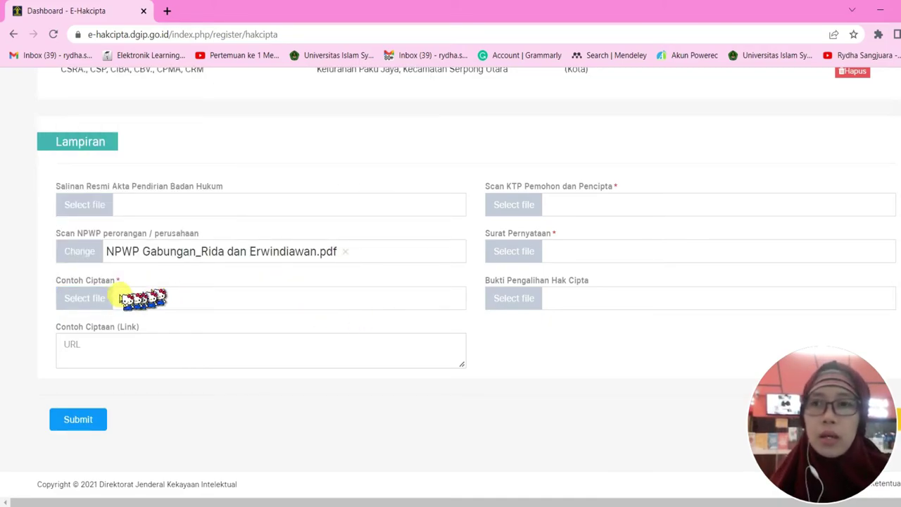
pyautogui.moveTo(101, 298)
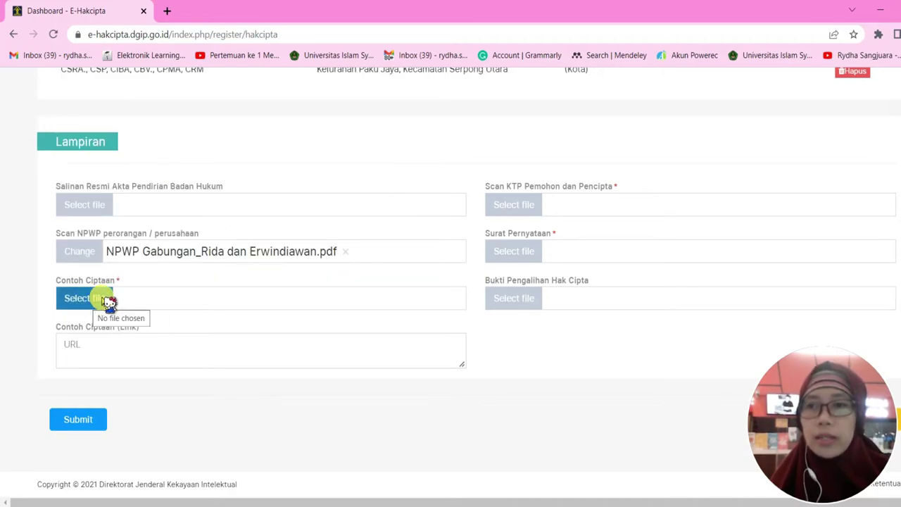
# Show the Contoh Ciptaan Syarat Lampiran table, noting Program Komputer takes pdf up to 20 MB
pyautogui.click(93, 296)
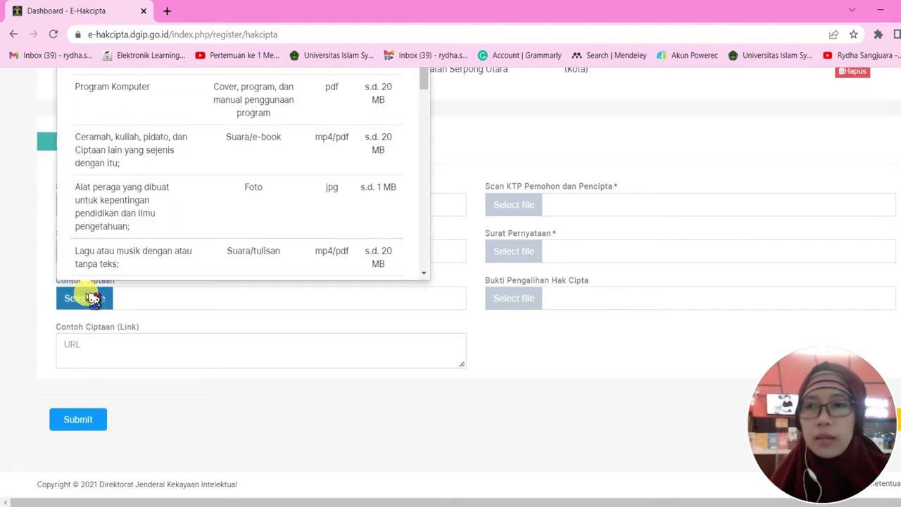
pyautogui.scroll(-6, 172, 203)
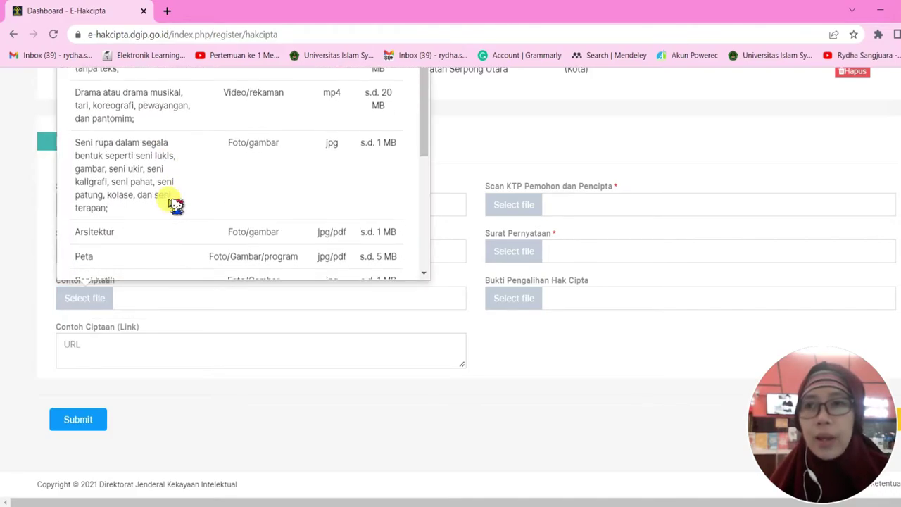
pyautogui.scroll(5, 174, 203)
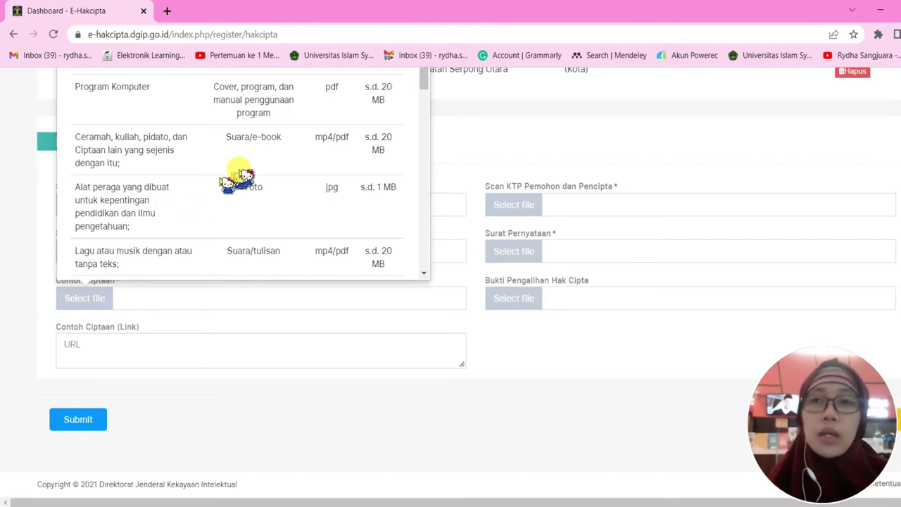
pyautogui.scroll(3, 237, 177)
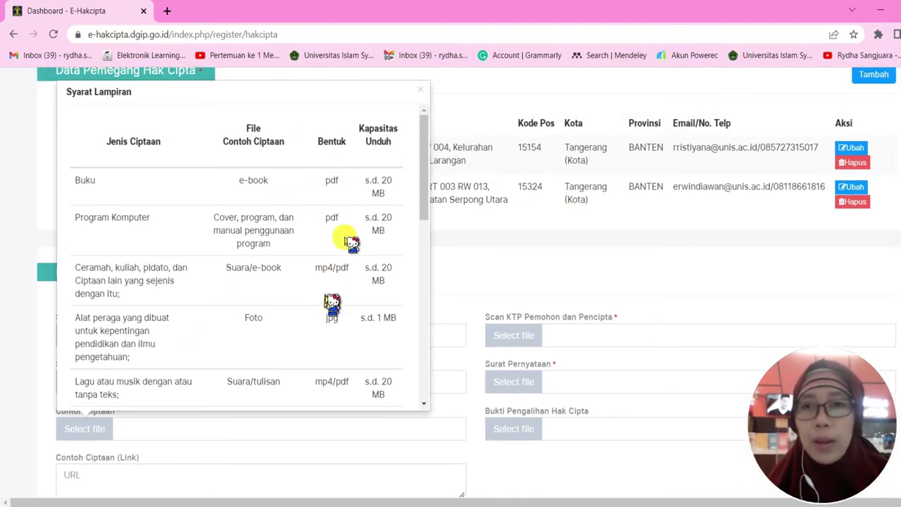
pyautogui.scroll(1, 368, 189)
pyautogui.scroll(-10, 335, 381)
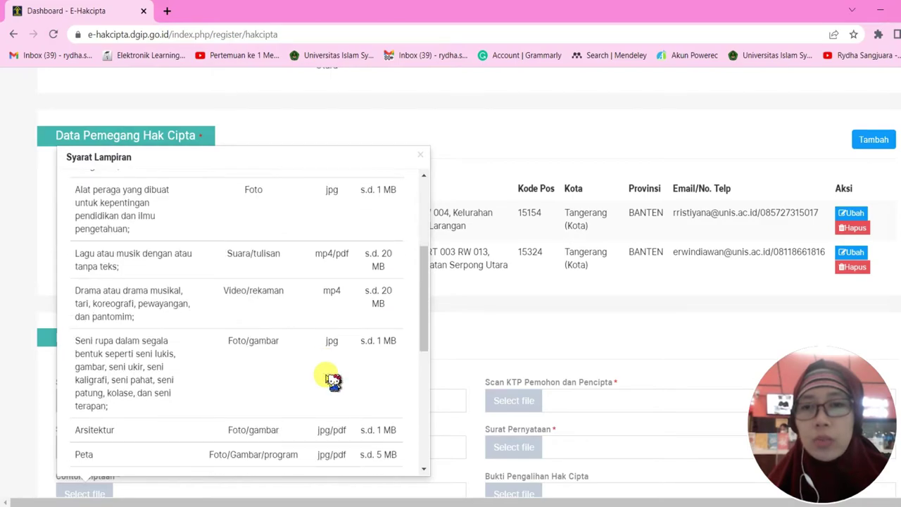
pyautogui.scroll(-1, 421, 306)
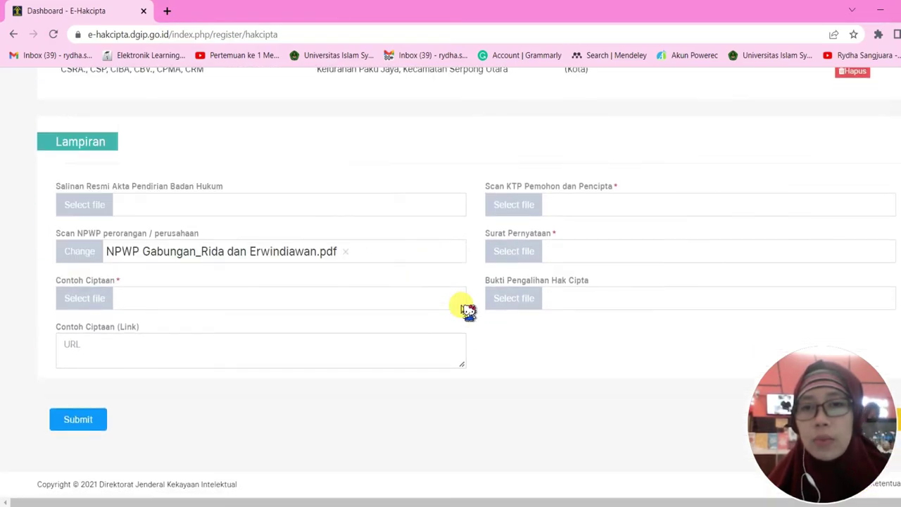
pyautogui.moveTo(107, 306)
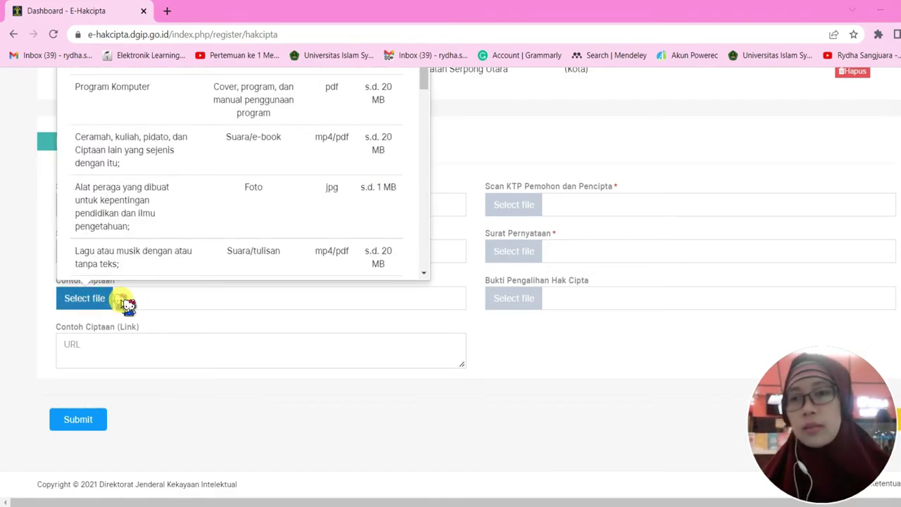
# Attach the 'Faktor Yang Mempengaruhi Kualitas Pelaporan Keuangan' research paper PDF as Contoh Ciptaan
pyautogui.click(177, 296)
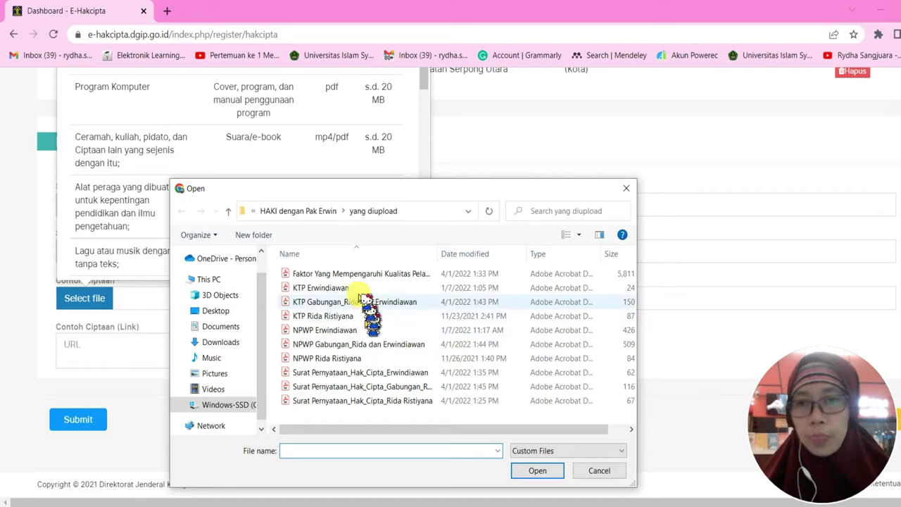
pyautogui.moveTo(438, 255); pyautogui.dragTo(518, 255)
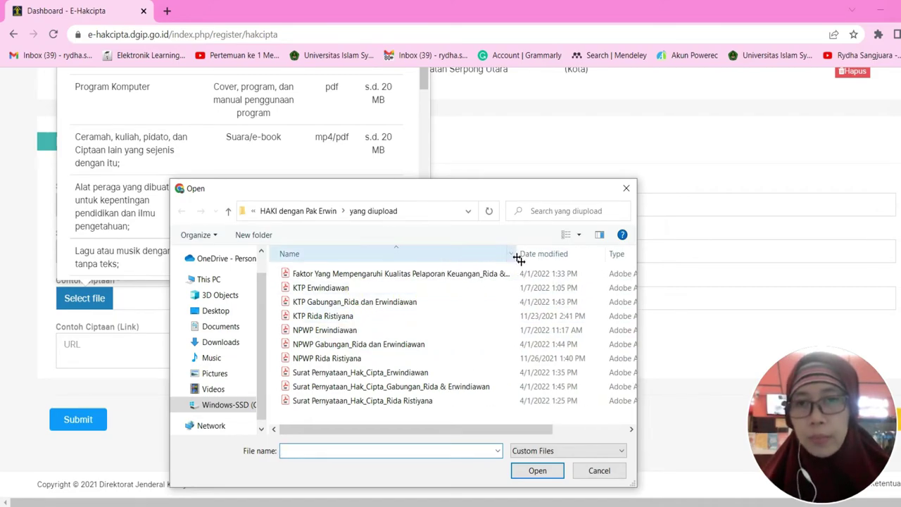
pyautogui.click(431, 276)
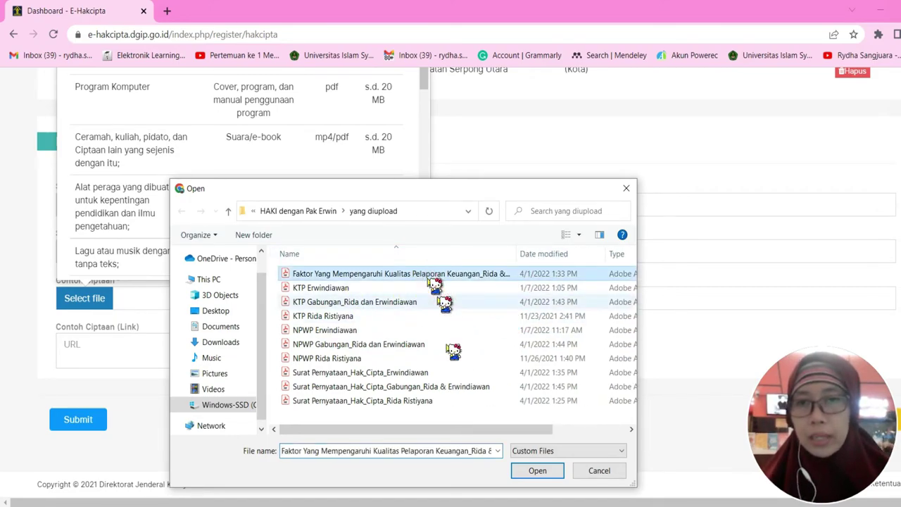
pyautogui.click(541, 471)
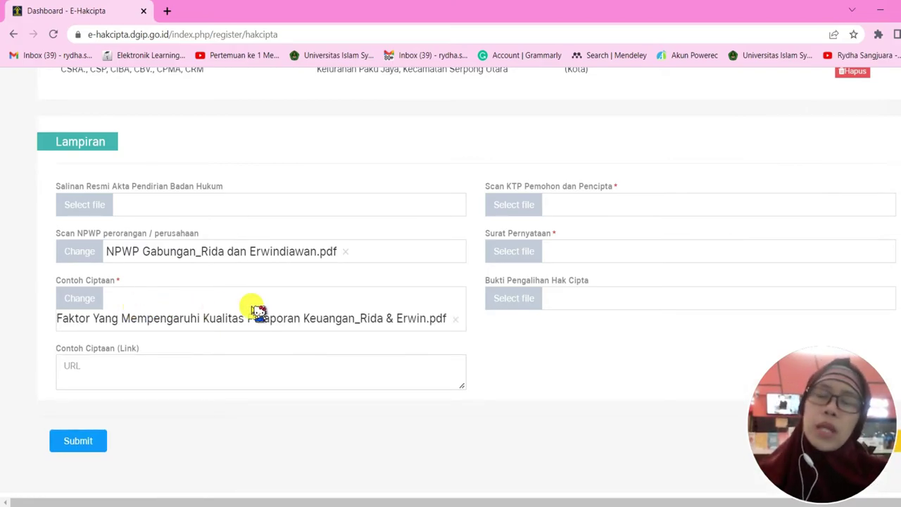
pyautogui.scroll(-1, 263, 345)
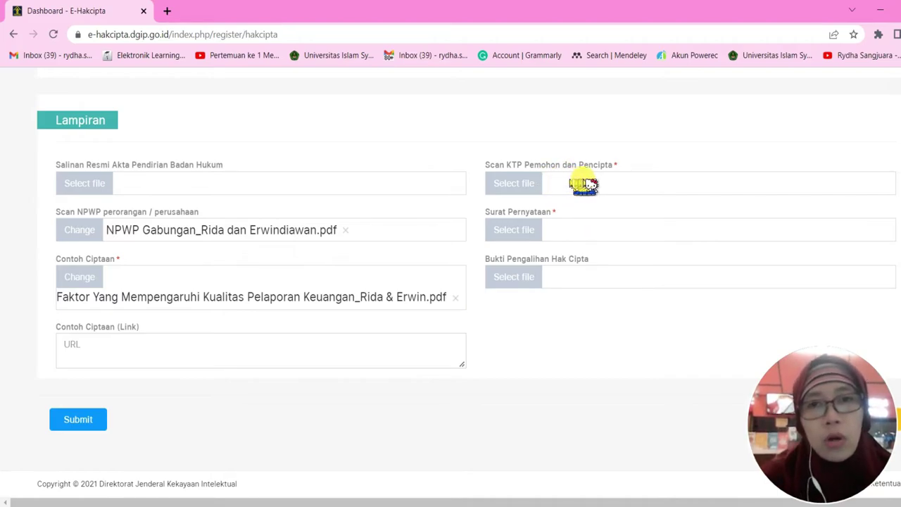
# Attach the joint KTP scan PDF to Scan KTP Pemohon dan Pencipta
pyautogui.moveTo(529, 185)
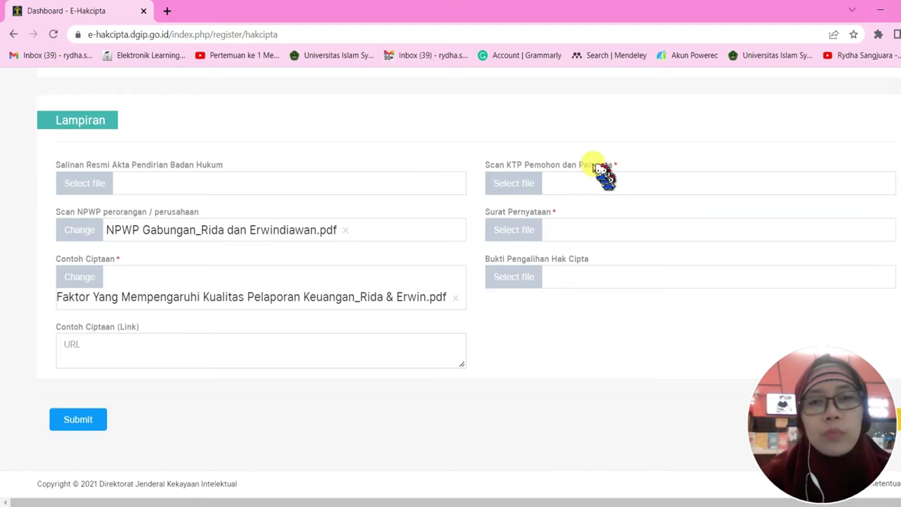
pyautogui.click(528, 184)
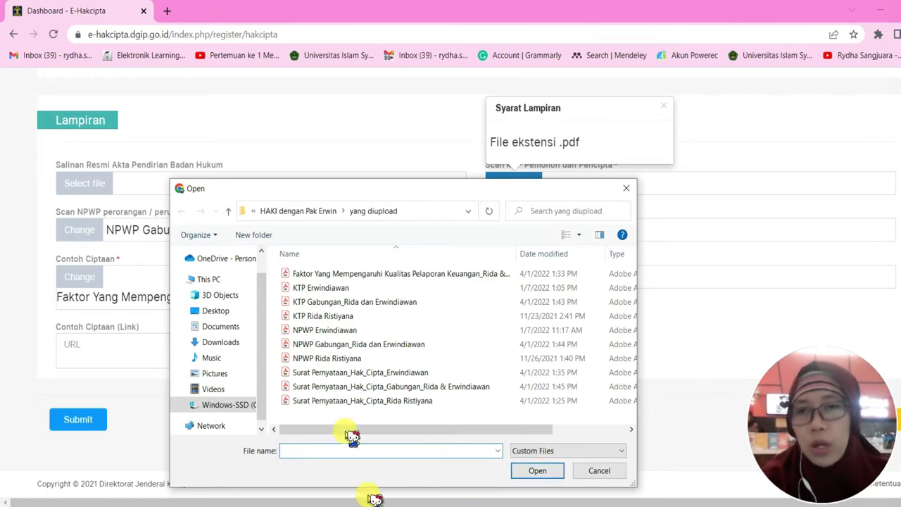
pyautogui.click(373, 305)
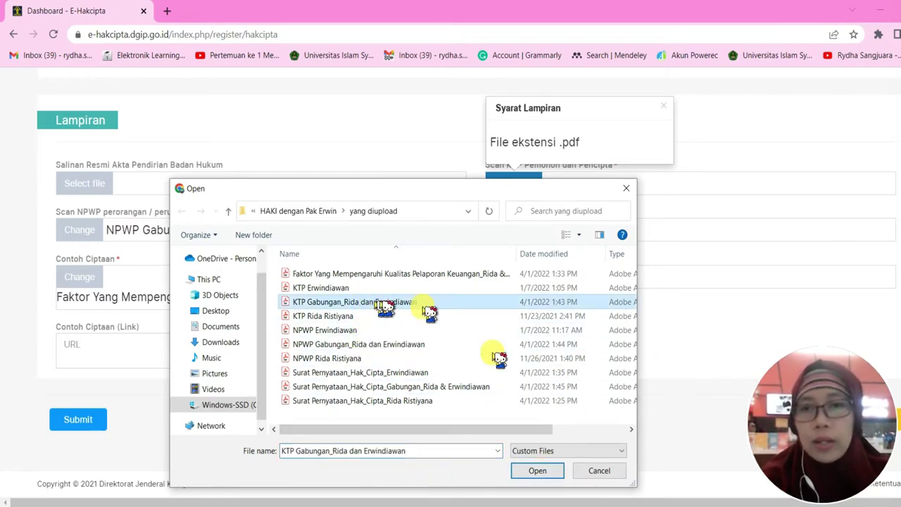
pyautogui.click(529, 470)
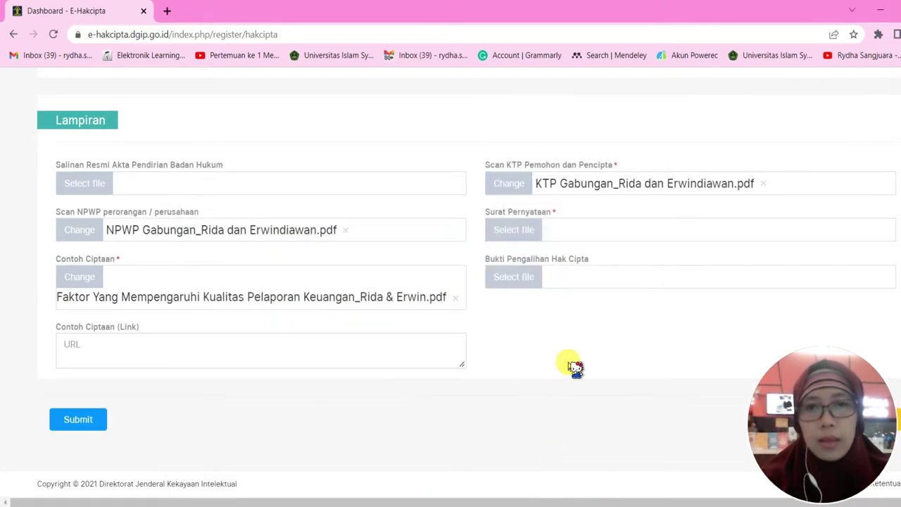
# Attach the combined Surat Pernyataan Hak Cipta Gabungan PDF to the Surat Pernyataan field
pyautogui.moveTo(528, 236)
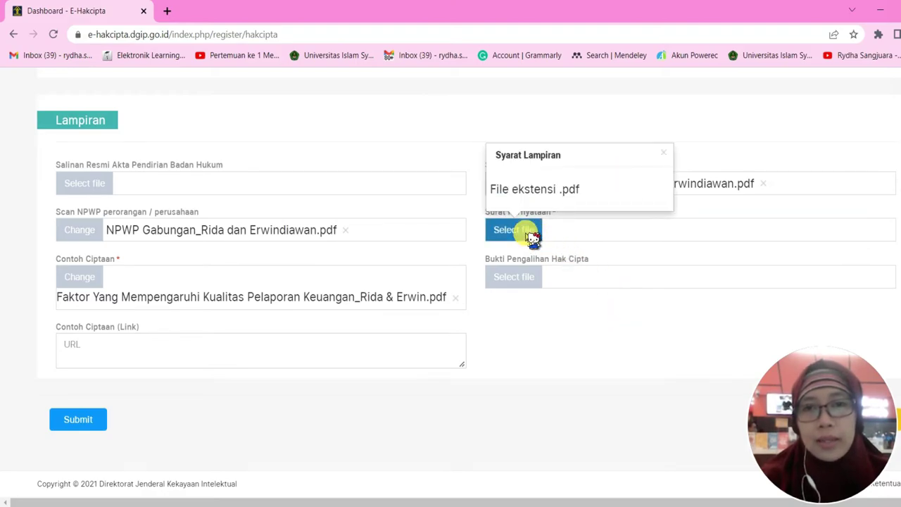
pyautogui.click(533, 238)
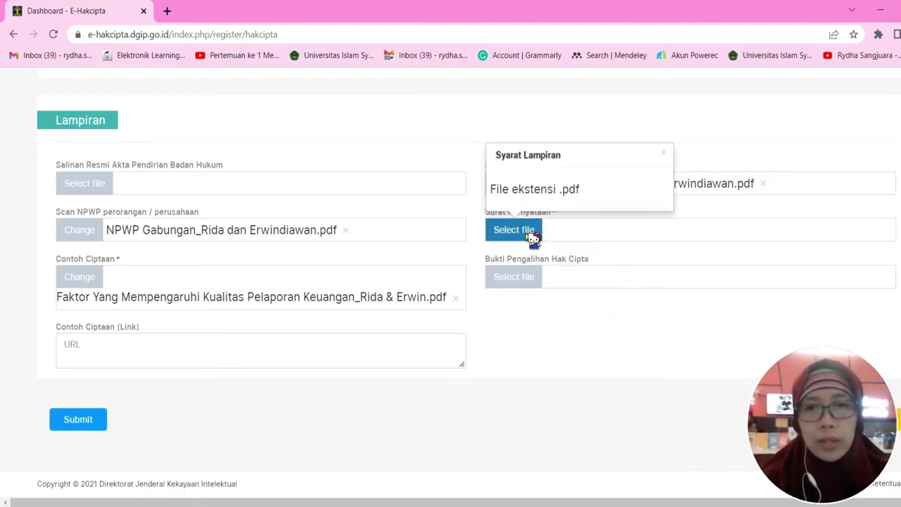
pyautogui.click(528, 238)
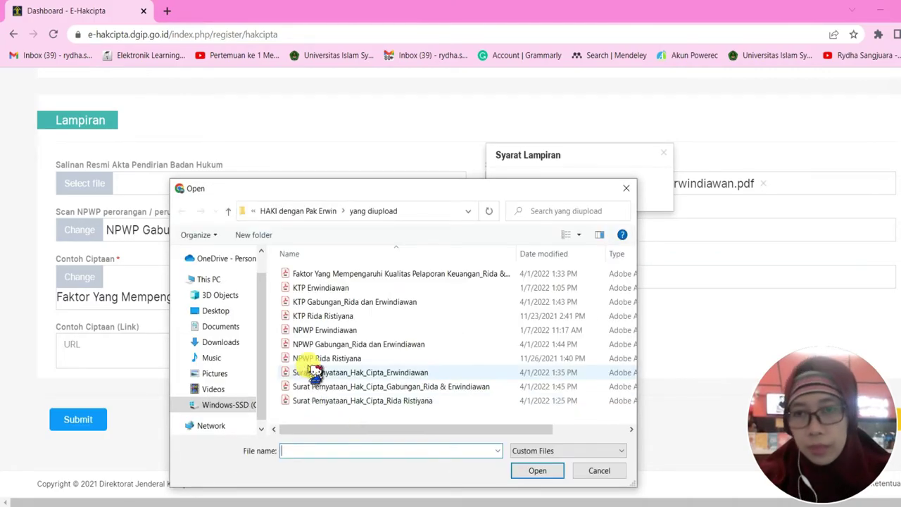
pyautogui.click(427, 387)
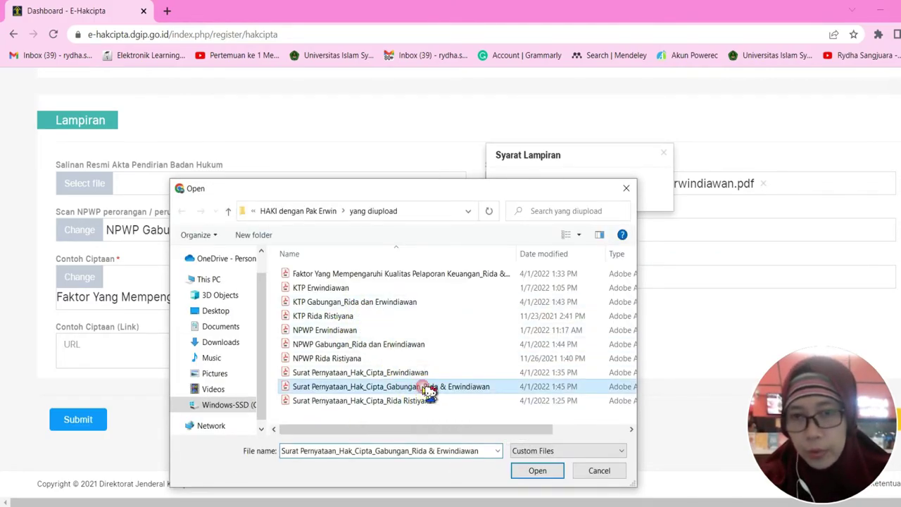
pyautogui.click(528, 470)
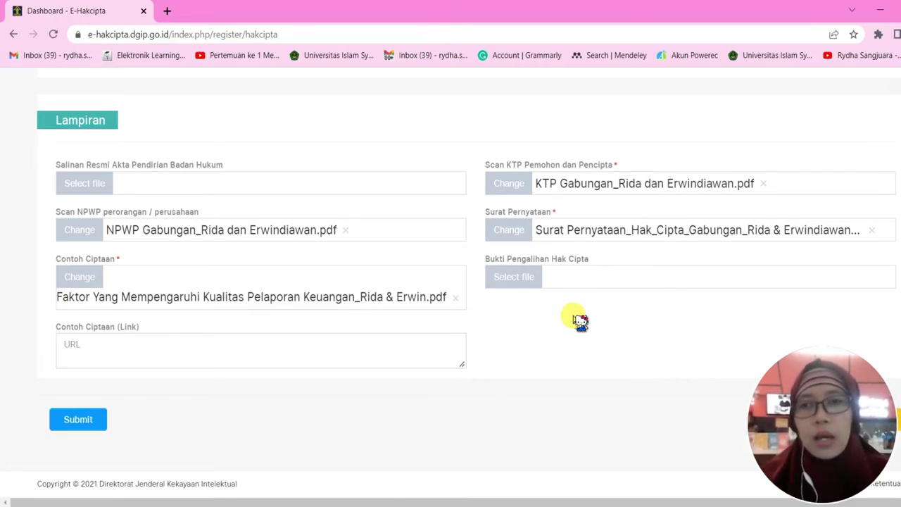
pyautogui.scroll(15, 579, 321)
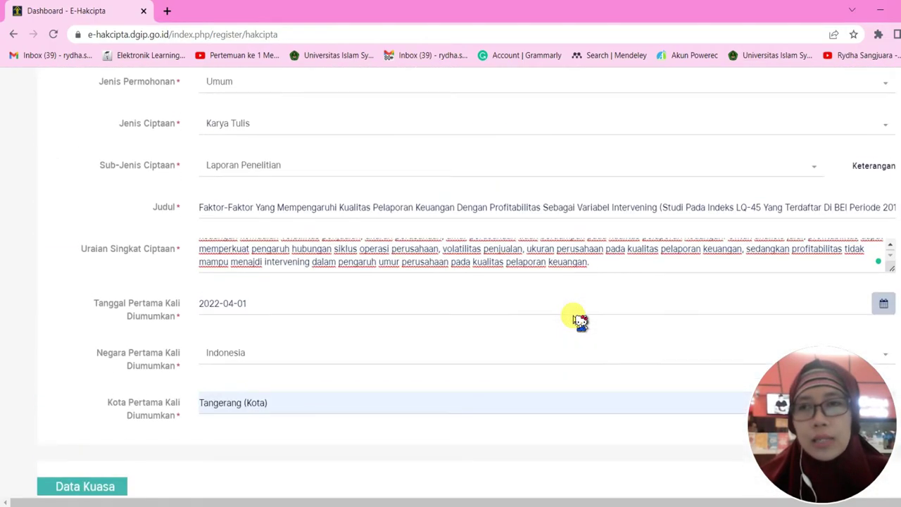
pyautogui.scroll(2, 577, 319)
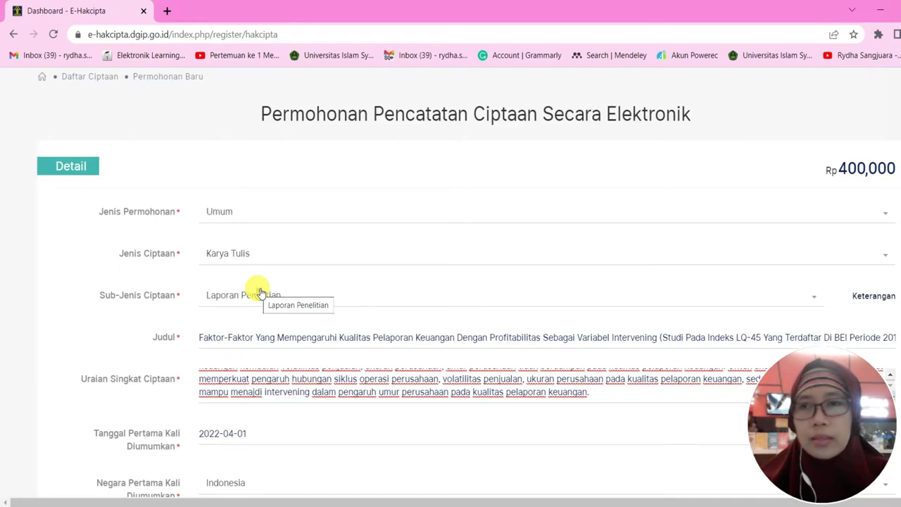
pyautogui.scroll(-2, 260, 293)
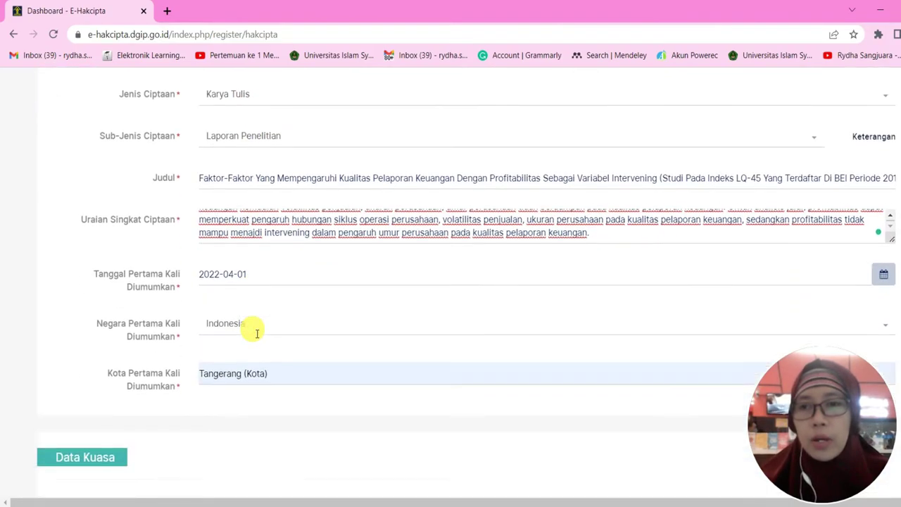
pyautogui.scroll(-2, 257, 333)
pyautogui.scroll(-2, 257, 333)
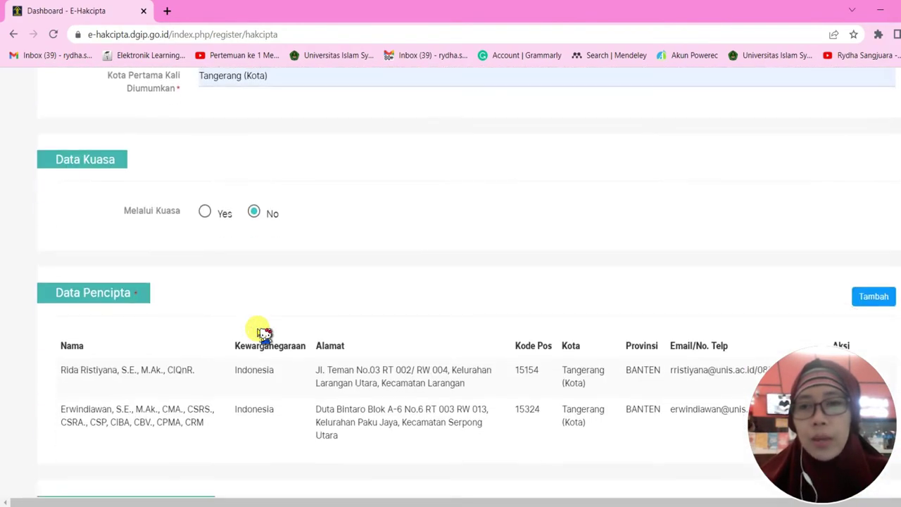
pyautogui.scroll(-2, 268, 330)
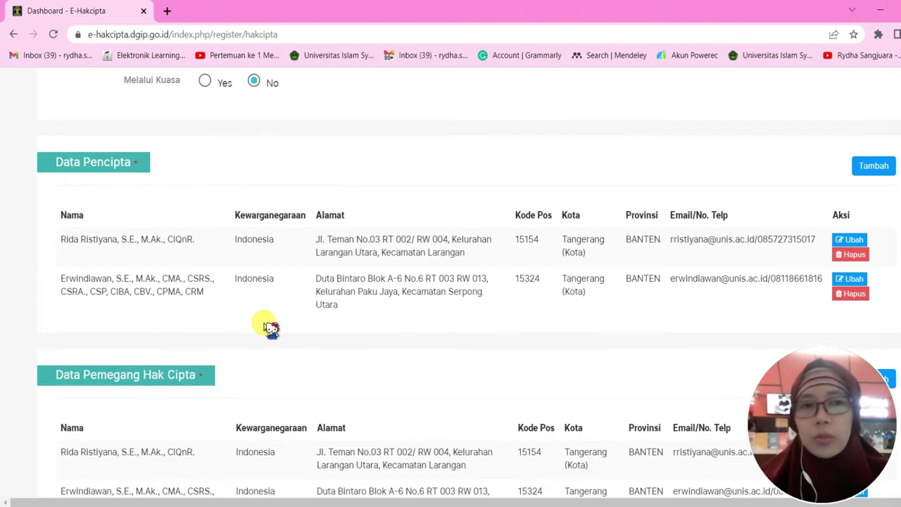
pyautogui.scroll(-2, 271, 328)
pyautogui.scroll(-2, 262, 322)
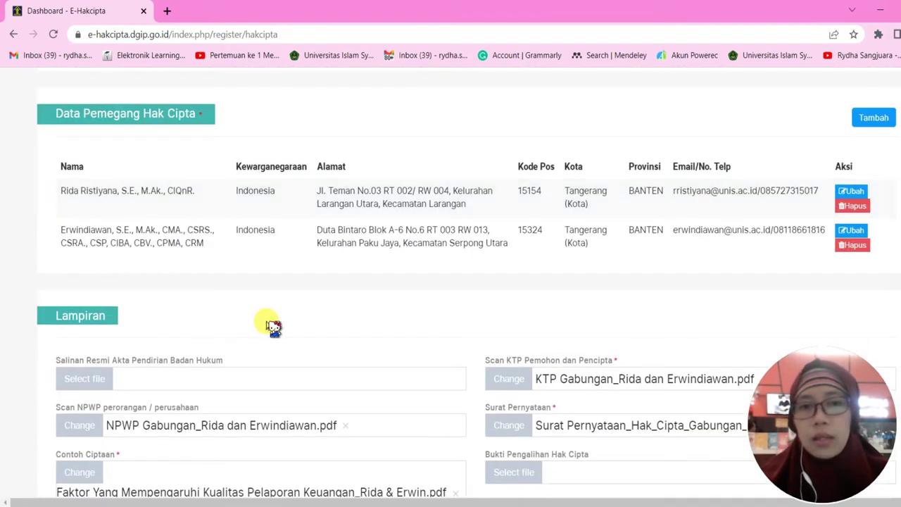
pyautogui.scroll(-2, 274, 326)
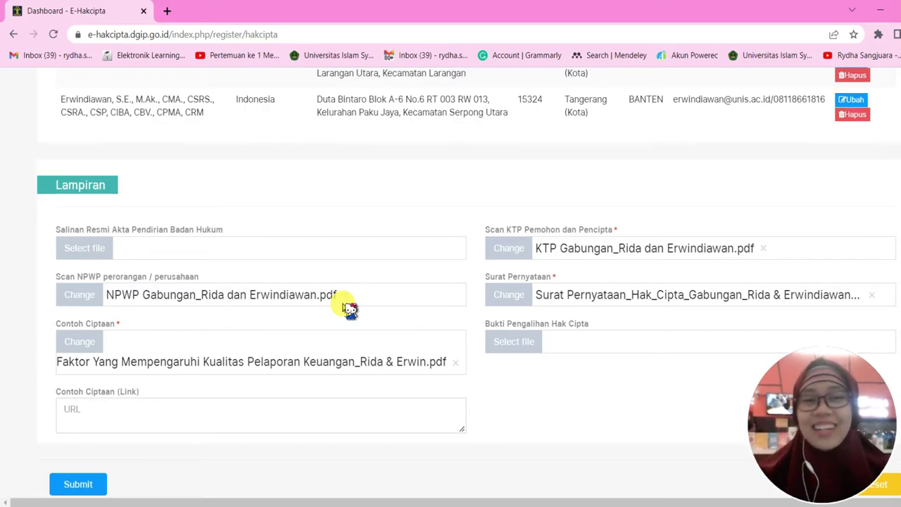
pyautogui.scroll(-1, 349, 309)
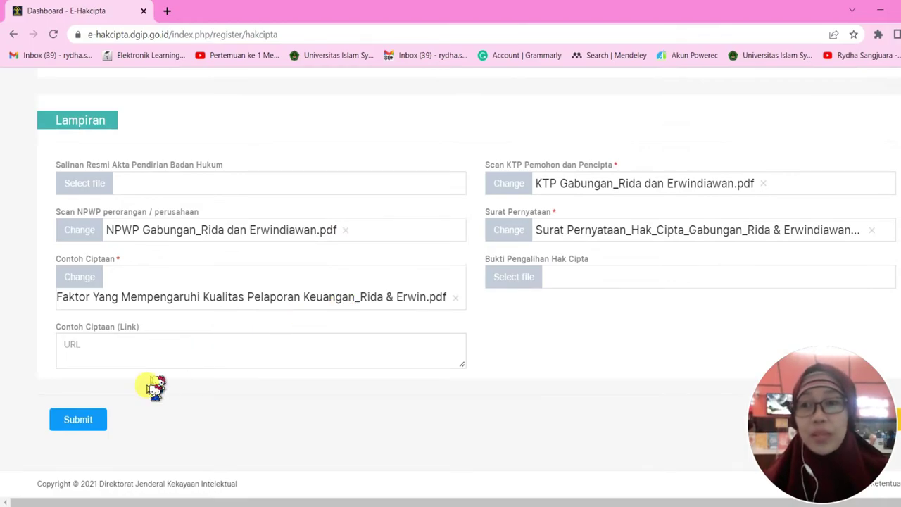
# Submit the application and scroll the Pratinjau Permohonan Hakcipta preview to 'Apakah data diatas sudah sesuai ?'
pyautogui.click(78, 422)
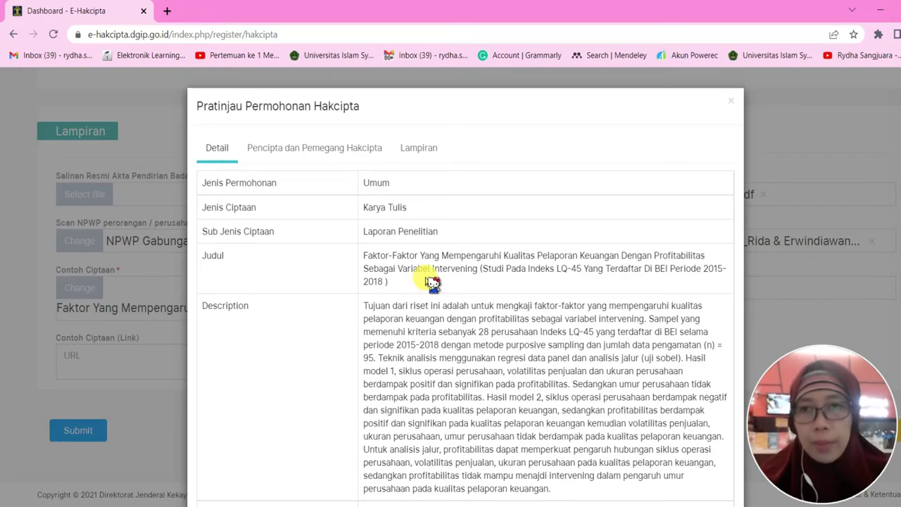
pyautogui.scroll(-2, 431, 281)
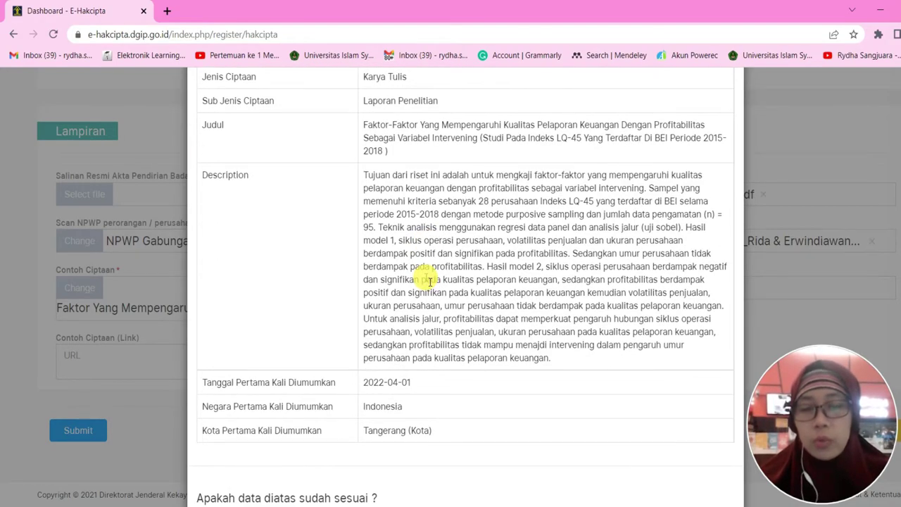
pyautogui.scroll(2, 429, 281)
pyautogui.scroll(-3, 431, 281)
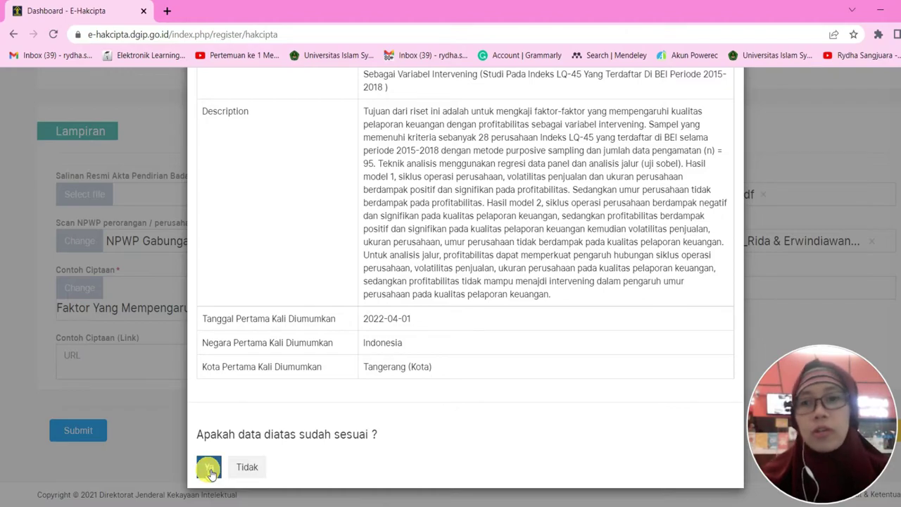
# Answer Ya to the preview question, then tick and confirm Setuju on the Syarat dan Ketentuan
pyautogui.click(209, 468)
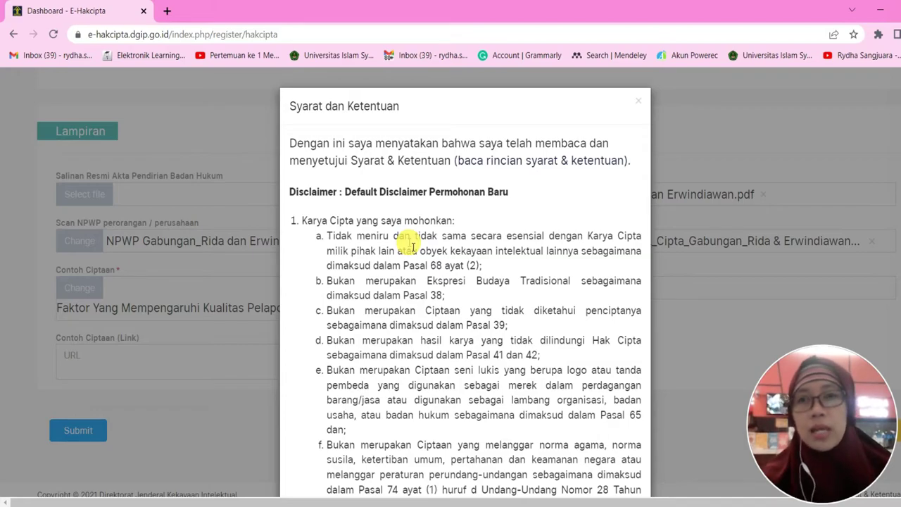
pyautogui.scroll(-7, 499, 251)
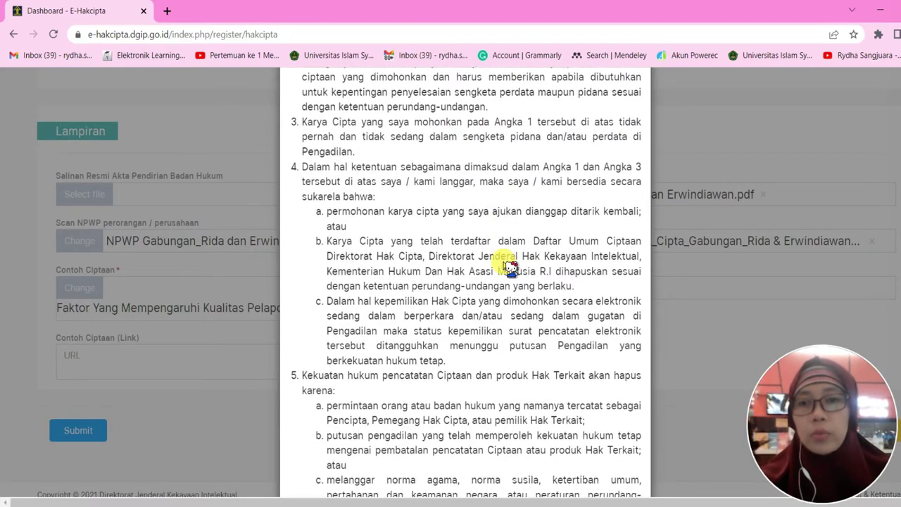
pyautogui.scroll(-4, 509, 267)
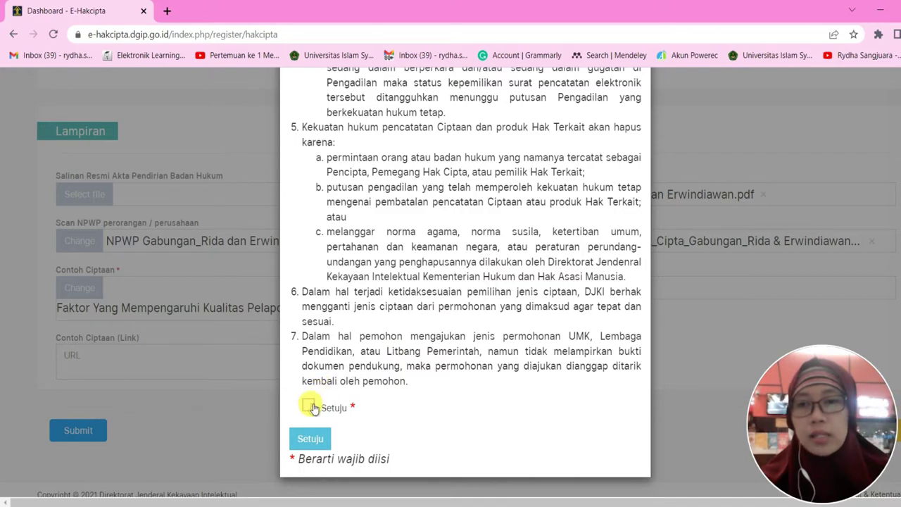
pyautogui.click(310, 408)
pyautogui.click(313, 442)
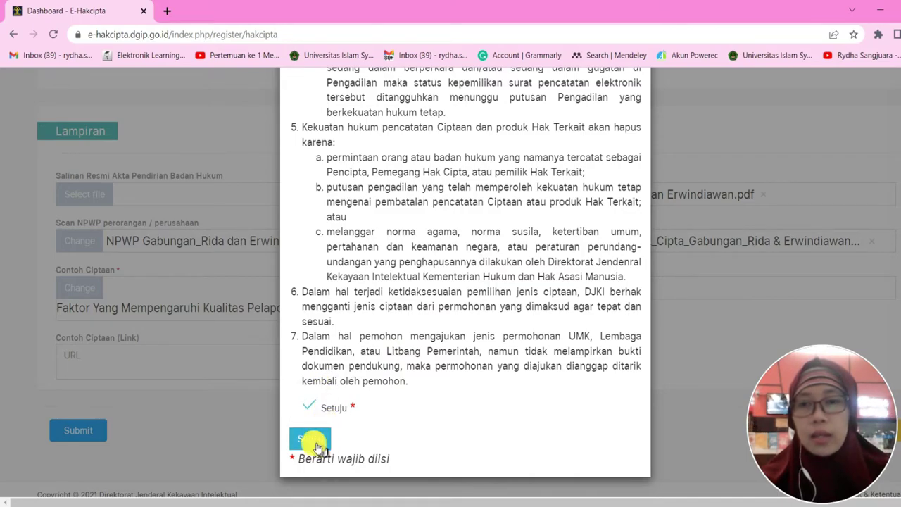